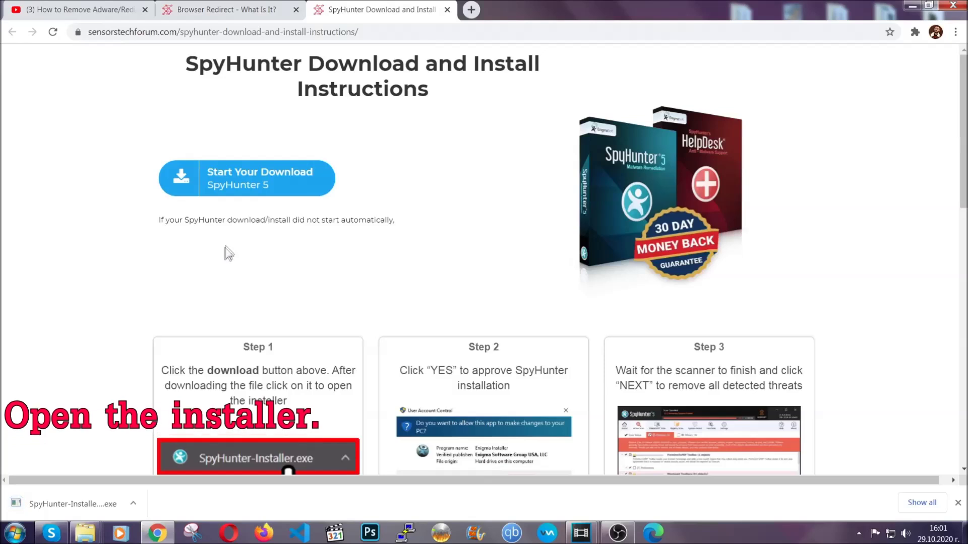
# Step: Launch the downloaded SpyHunter installer and set its language to English
pyautogui.click(60, 505)
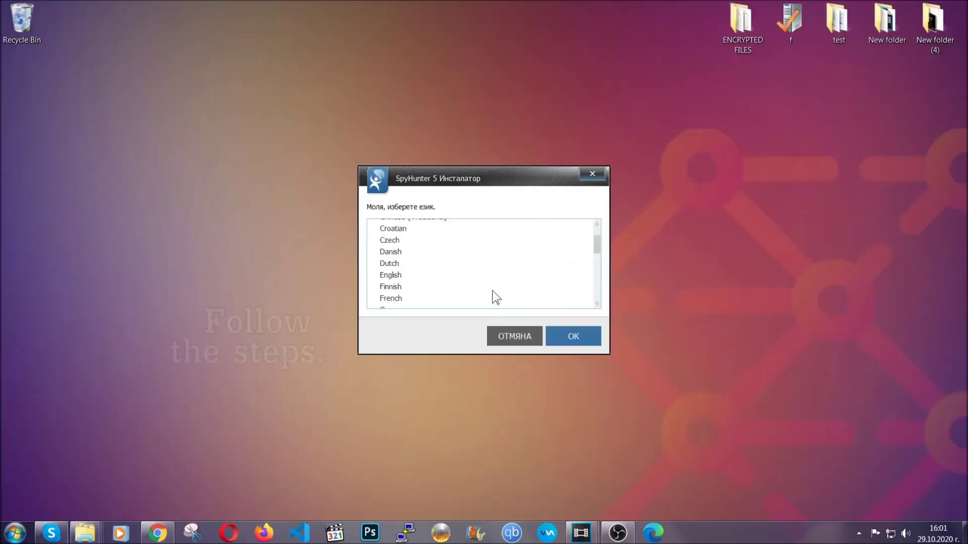
pyautogui.scroll(-2, 493, 296)
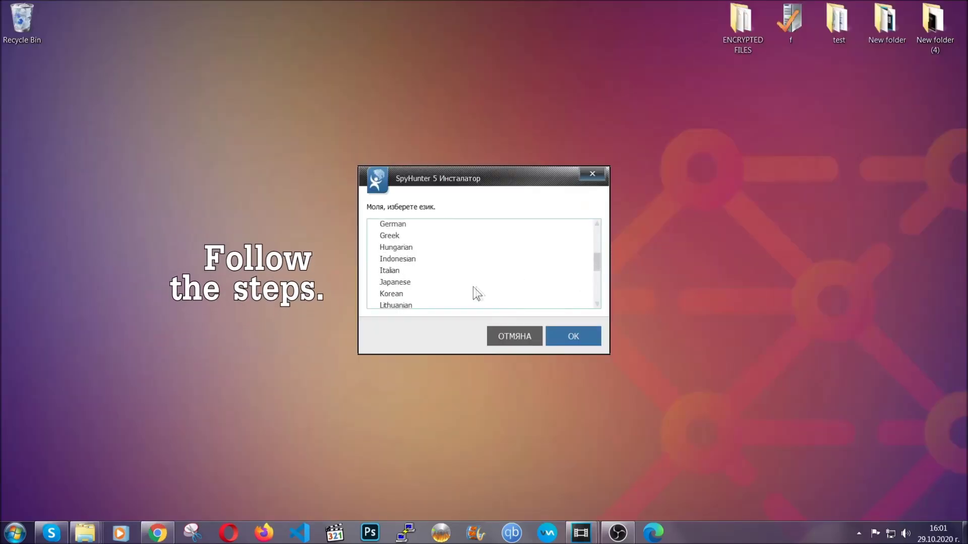
pyautogui.scroll(-2, 494, 299)
pyautogui.scroll(3, 493, 301)
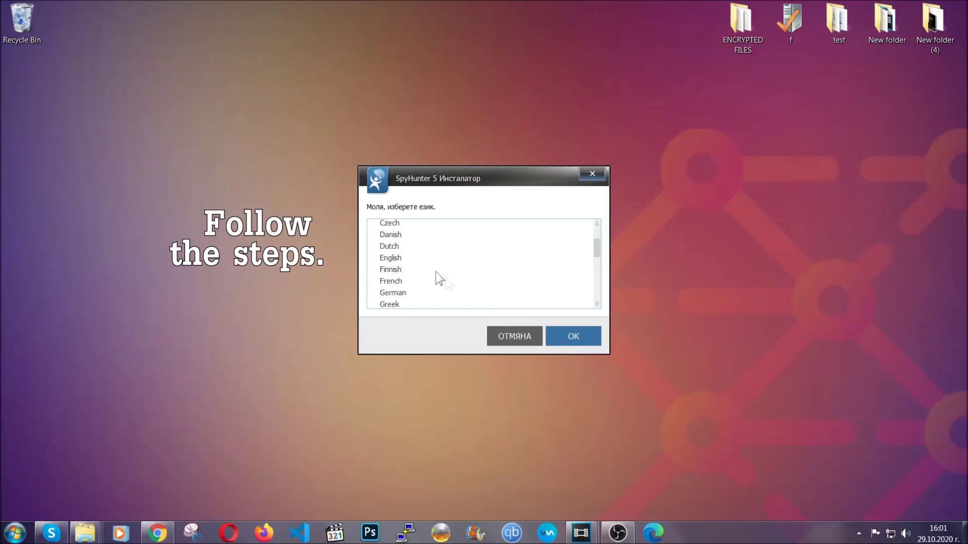
pyautogui.click(402, 258)
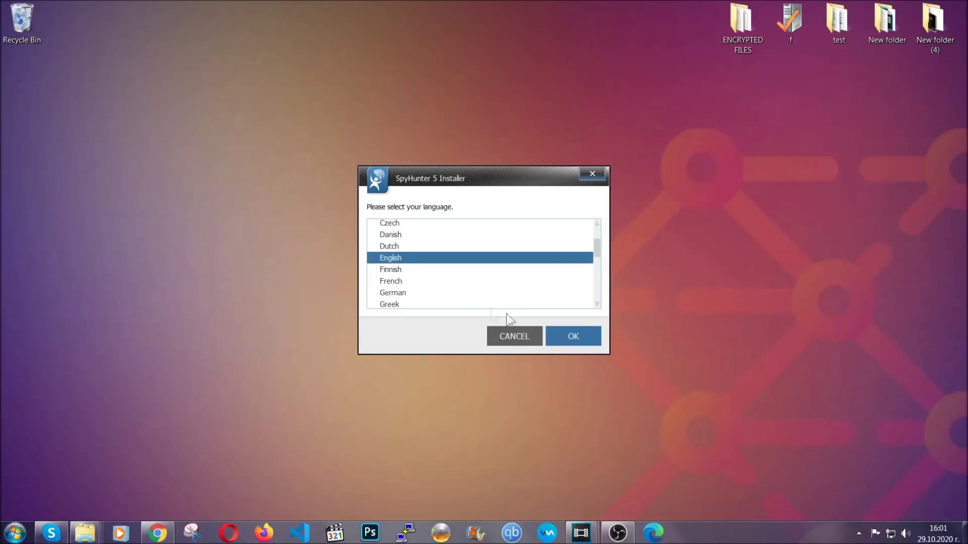
pyautogui.click(566, 335)
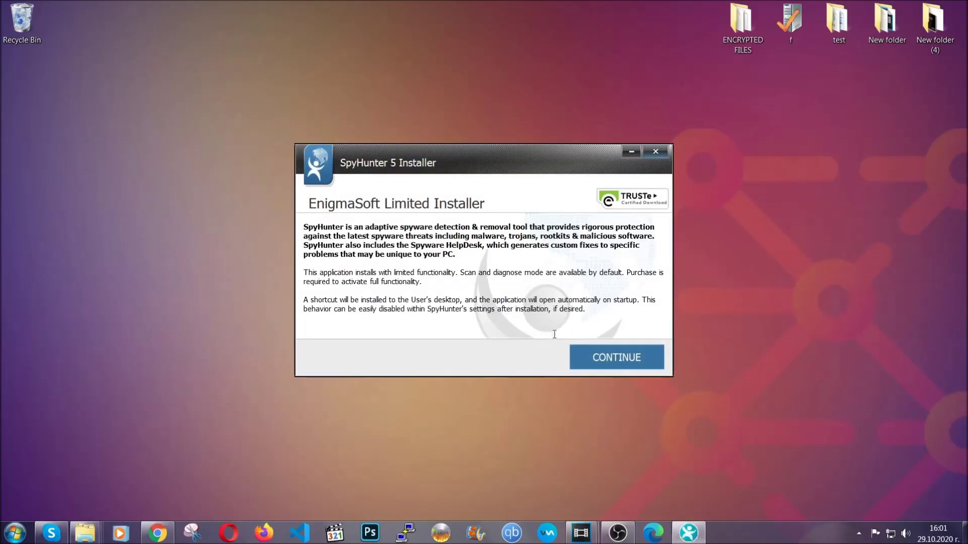
# Step: Accept the EULA and Privacy Policy, install SpyHunter 5 and finish the setup
pyautogui.click(586, 351)
pyautogui.click(570, 331)
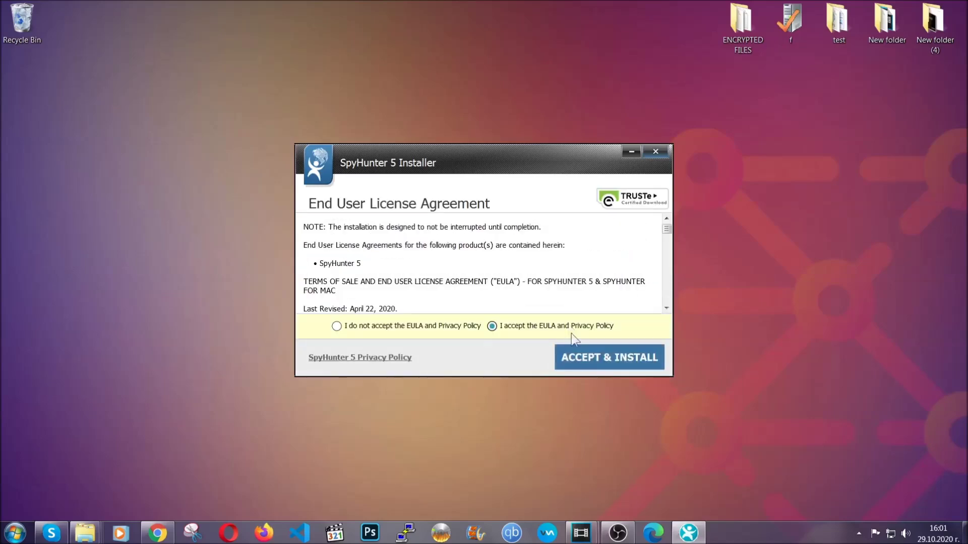
pyautogui.click(583, 354)
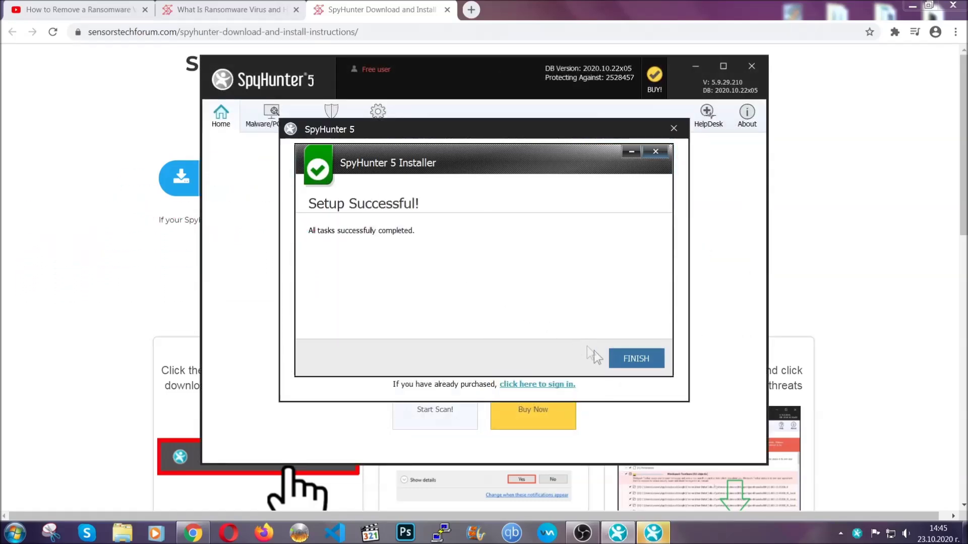
pyautogui.click(620, 359)
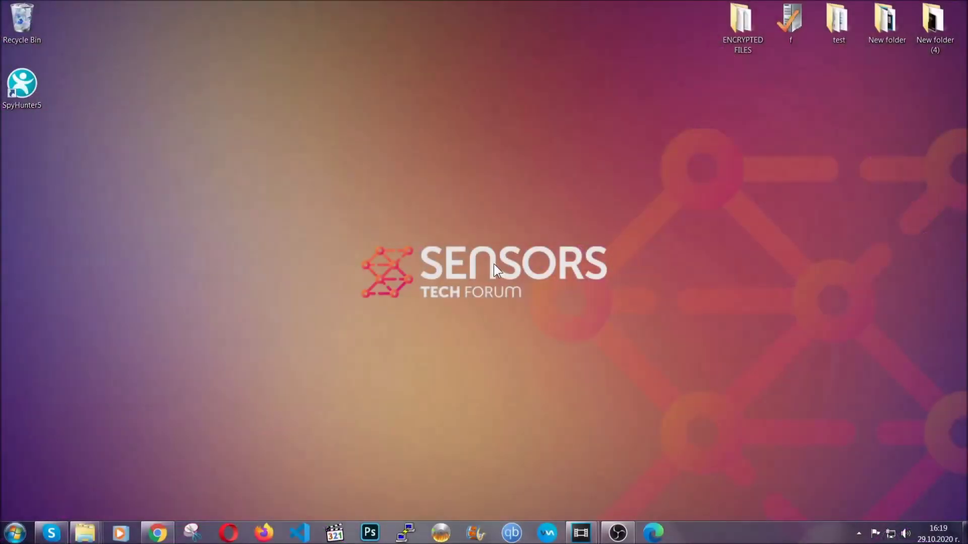
# Step: Open Programs and Features by running APPWIZ.CPL
pyautogui.press('super+r')
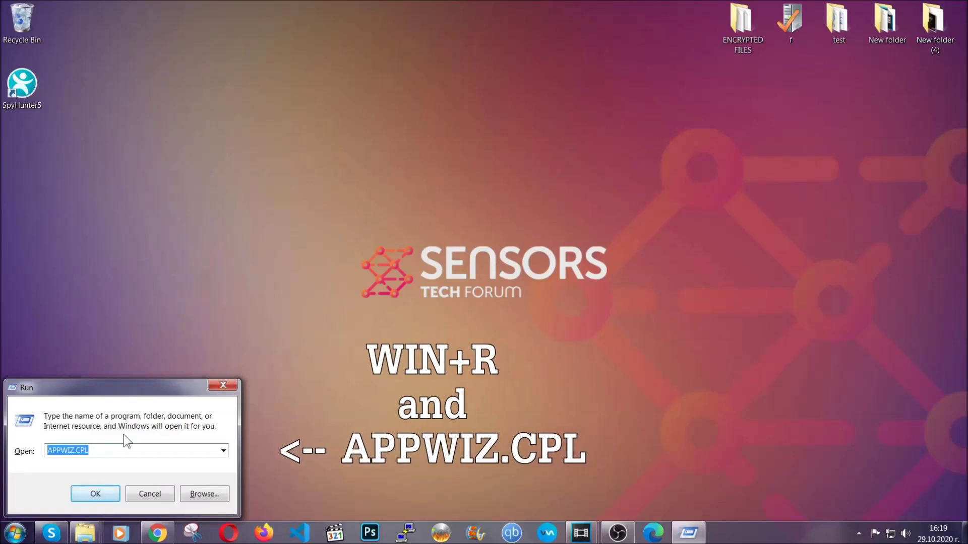
pyautogui.click(101, 452)
pyautogui.moveTo(101, 452); pyautogui.dragTo(20, 453)
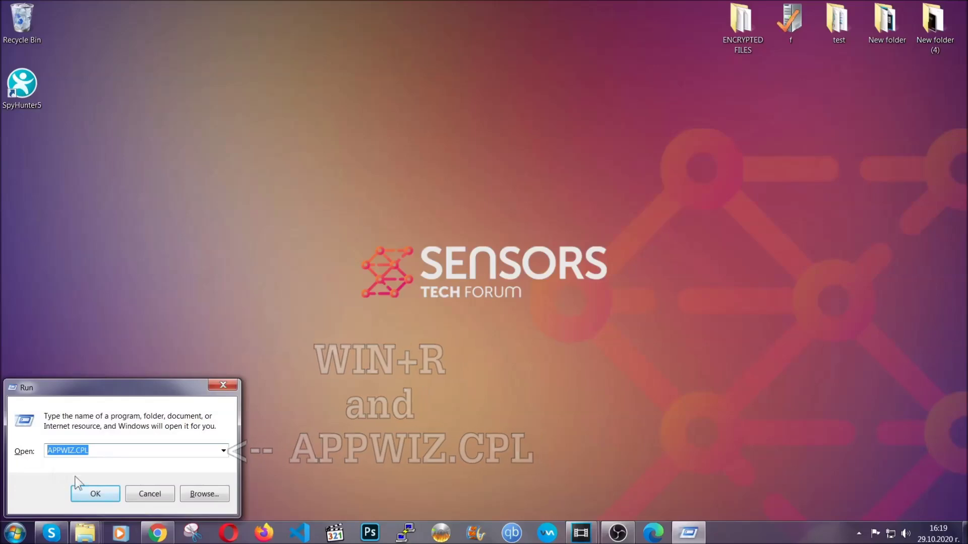
pyautogui.click(95, 490)
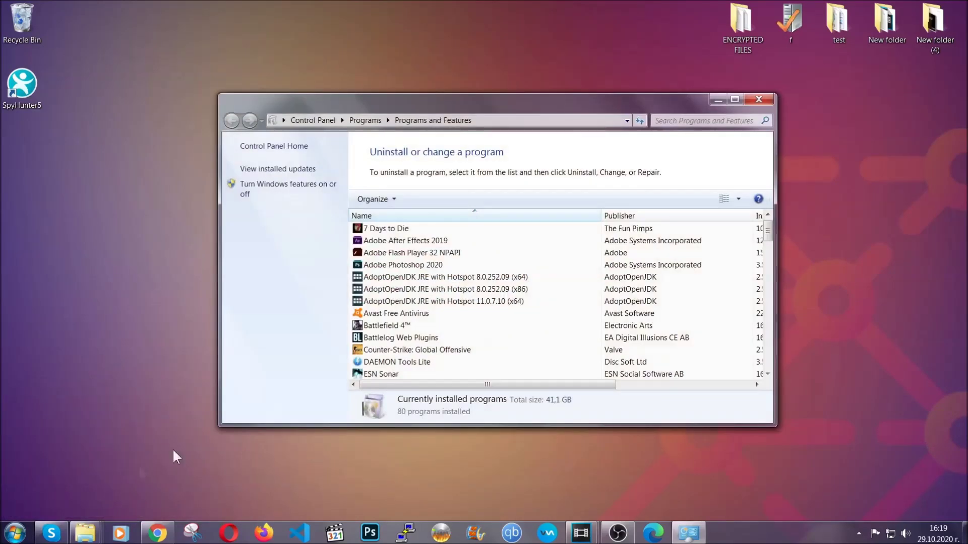
# Step: Uninstall SUSPICIOUS PROGRAM from the installed programs and confirm its removal
pyautogui.scroll(-20, 513, 269)
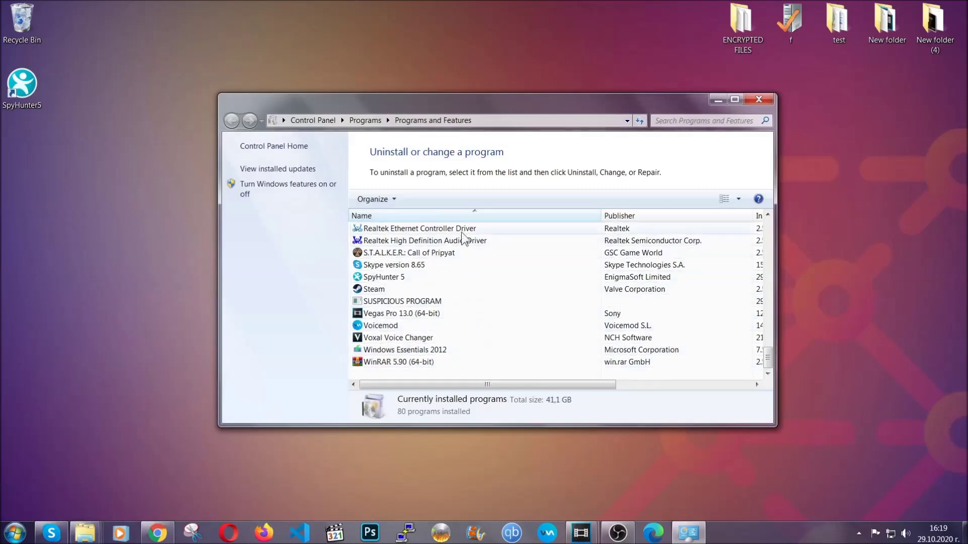
pyautogui.click(408, 302)
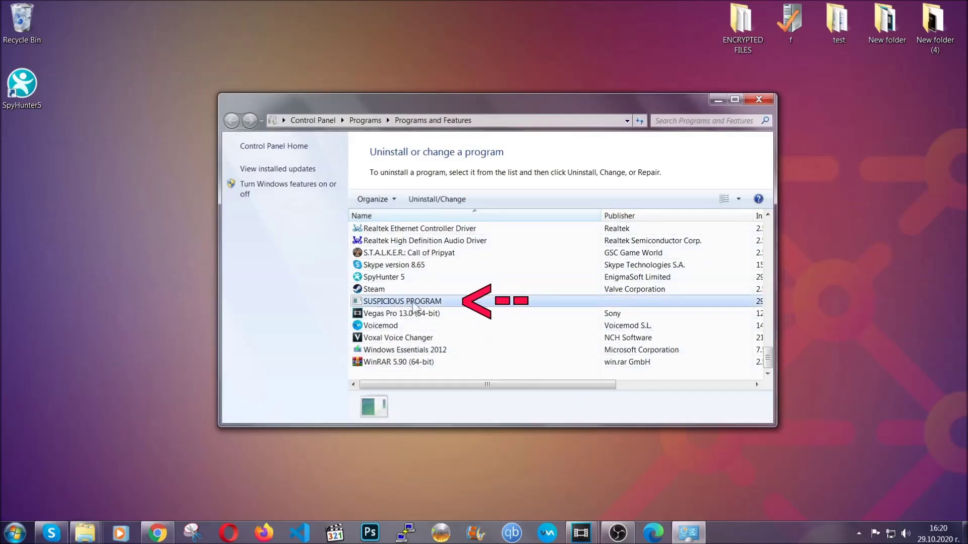
pyautogui.click(429, 199)
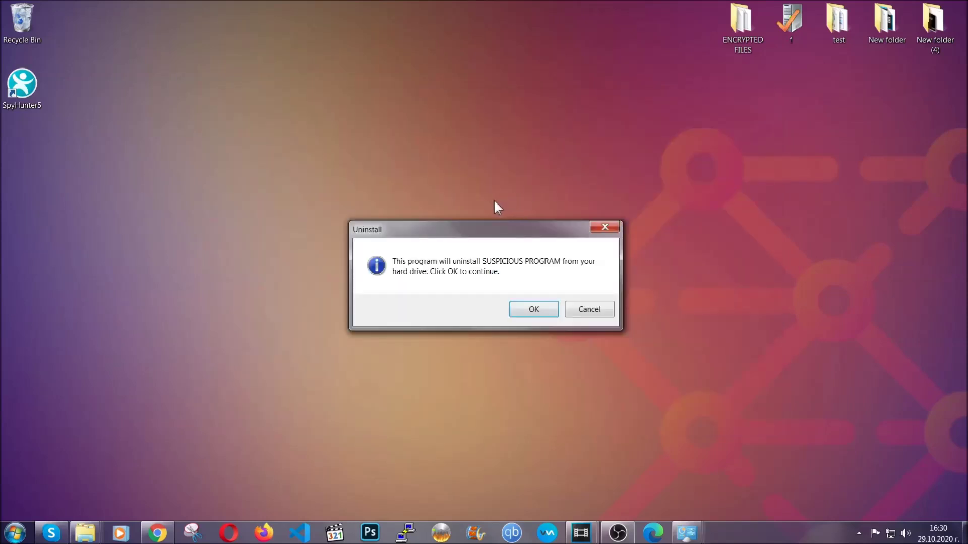
pyautogui.click(529, 313)
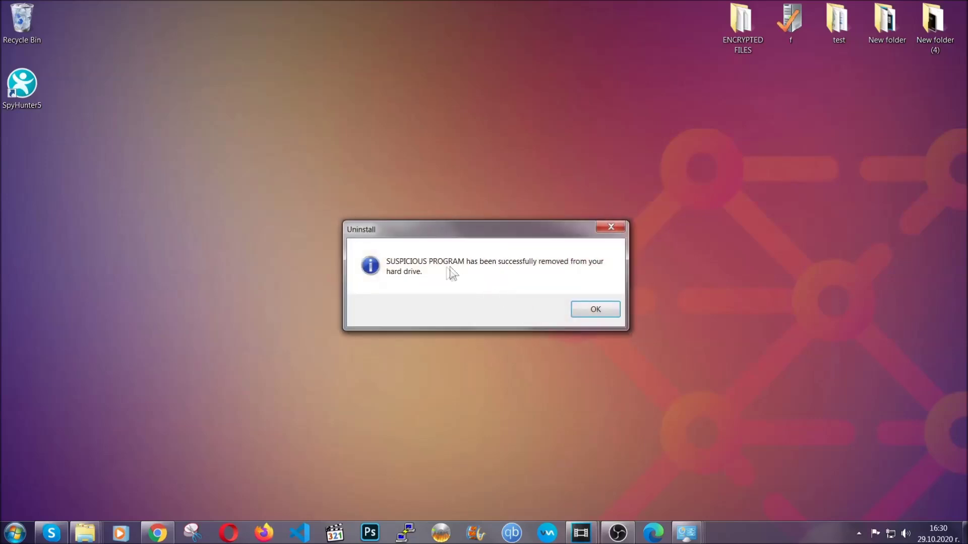
pyautogui.click(580, 307)
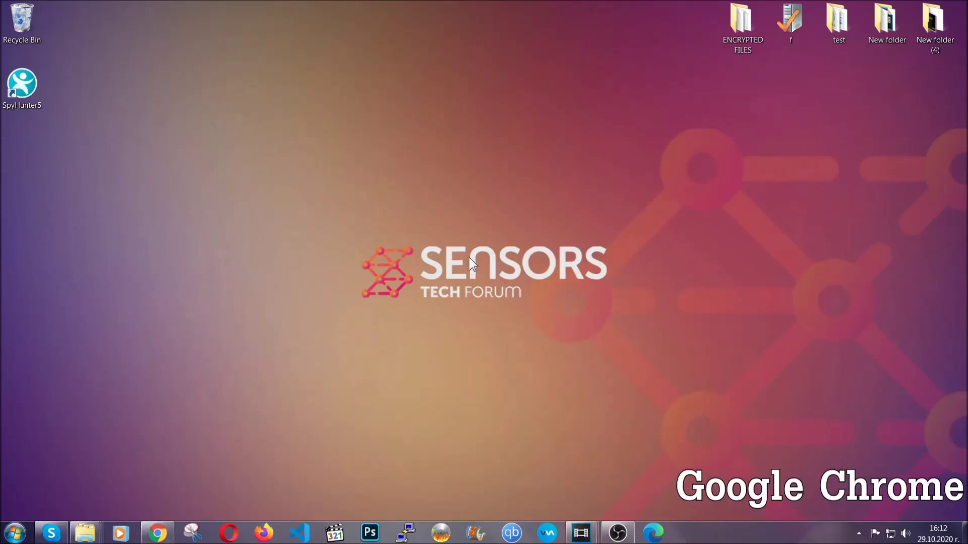
# Step: Switch to Google Chrome and open the chrome://settings/clearBrowserData page
pyautogui.click(157, 533)
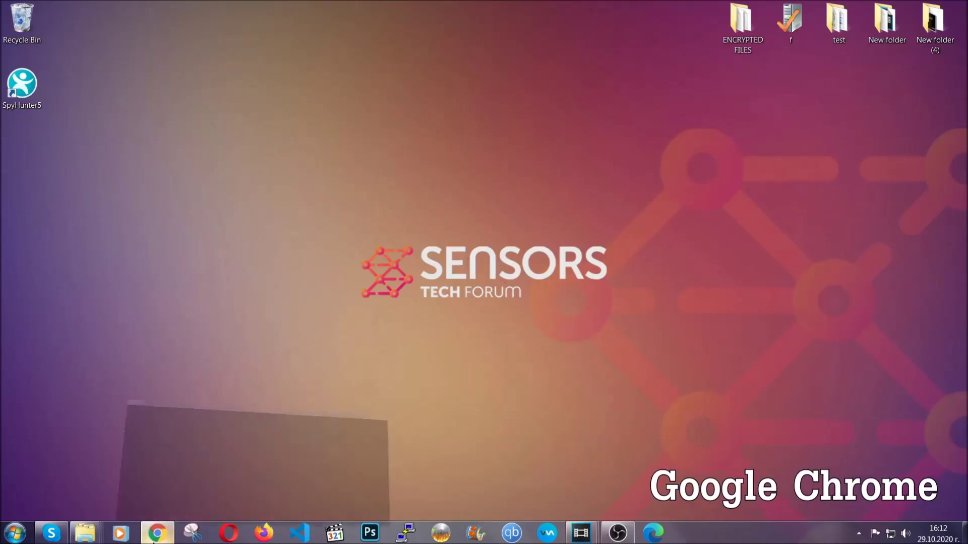
pyautogui.click(210, 34)
pyautogui.write('chrome')
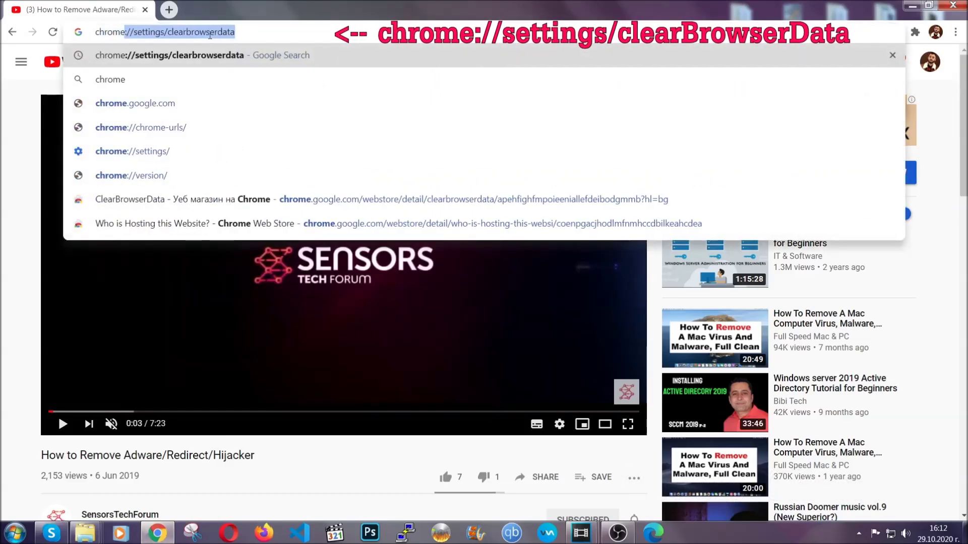
pyautogui.write(':/')
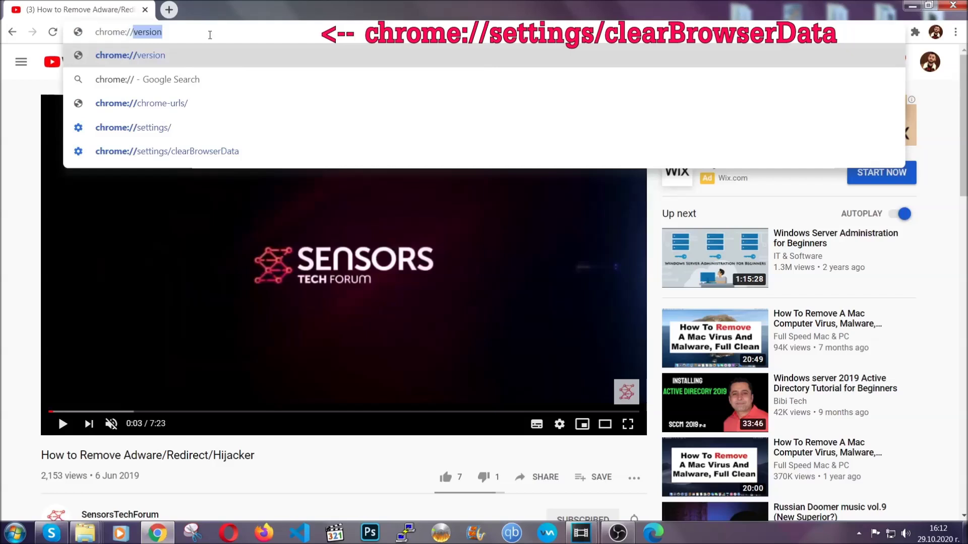
pyautogui.write('/settings/ce')
pyautogui.press('BackSpace')
pyautogui.write('lear')
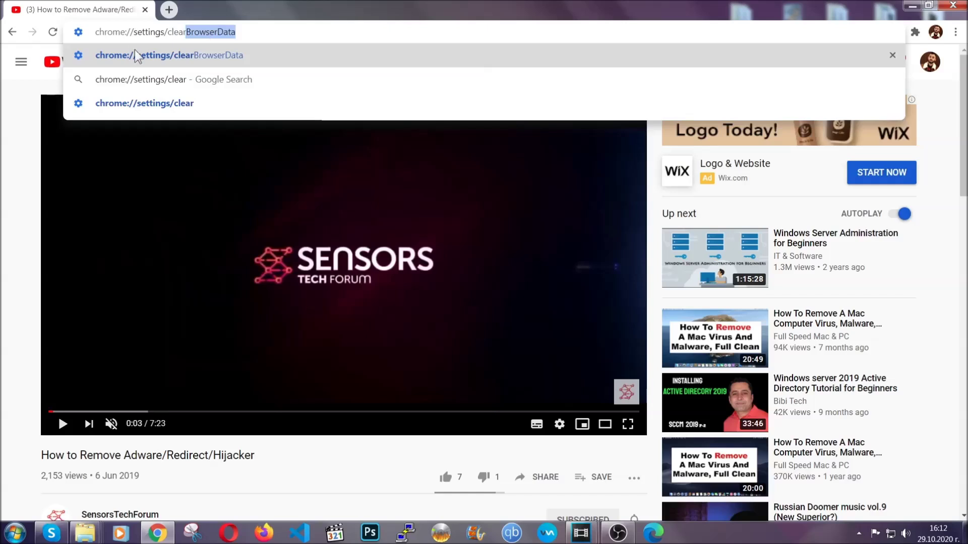
pyautogui.press('Return')
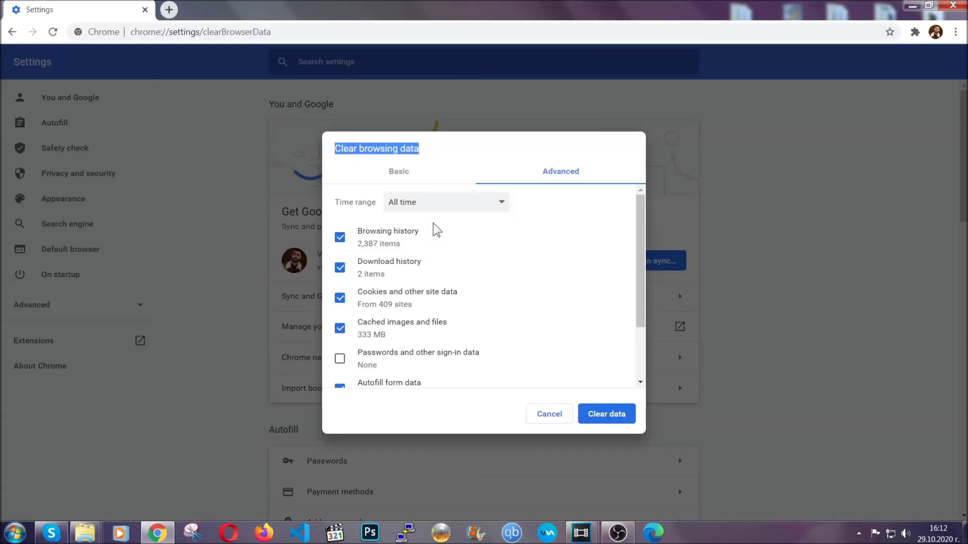
# Step: Clear the browsing data for the All time range, leaving passwords and other sign-in data unselected
pyautogui.click(440, 211)
pyautogui.click(428, 259)
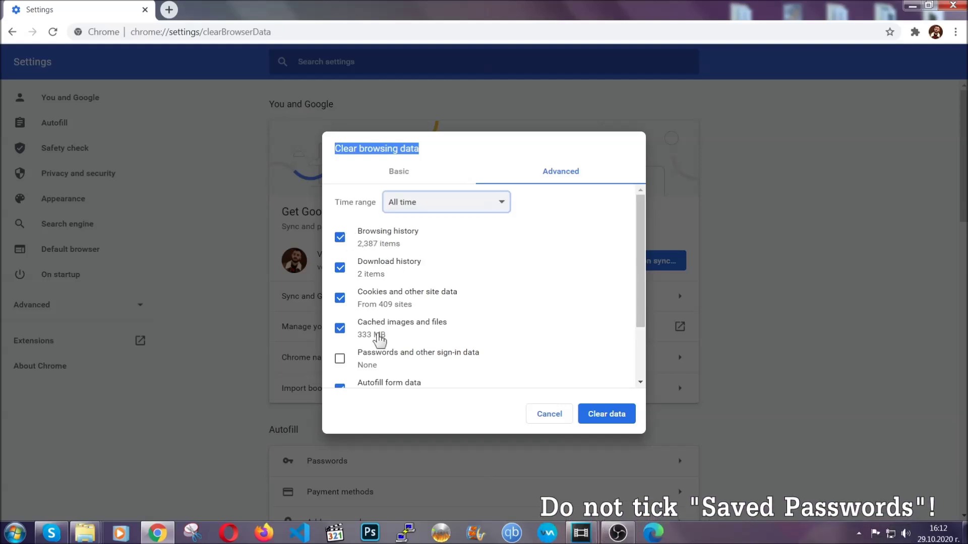
pyautogui.scroll(-1, 398, 341)
pyautogui.scroll(-2, 398, 341)
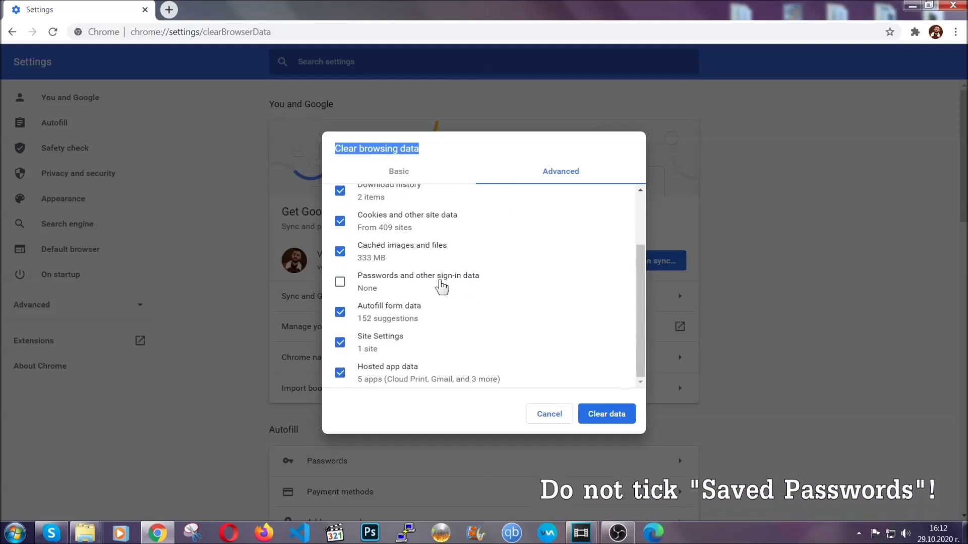
pyautogui.click(595, 415)
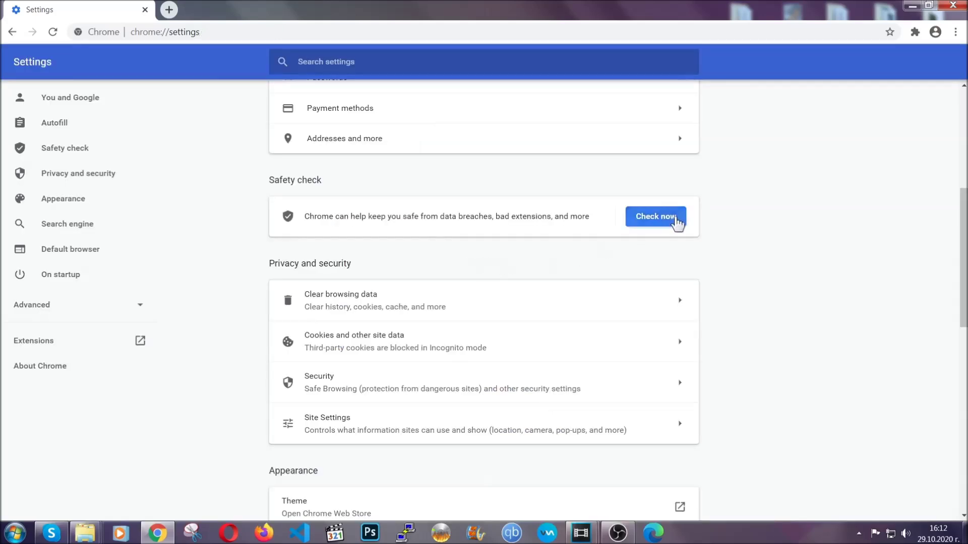
# Step: Remove the Bulk Media Downloader and HMA VPN Proxy Unblocker extensions from Chrome, and minimize the browser
pyautogui.click(956, 32)
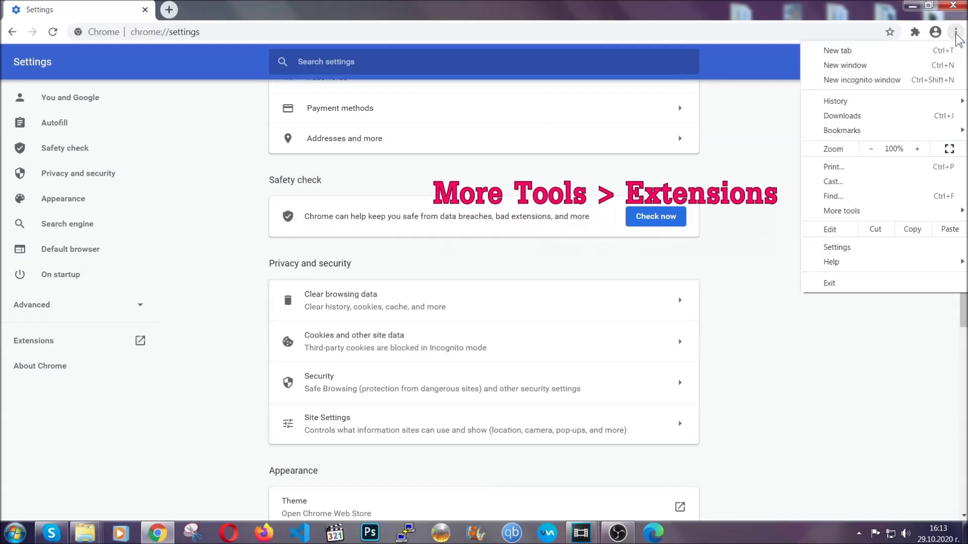
pyautogui.moveTo(885, 206)
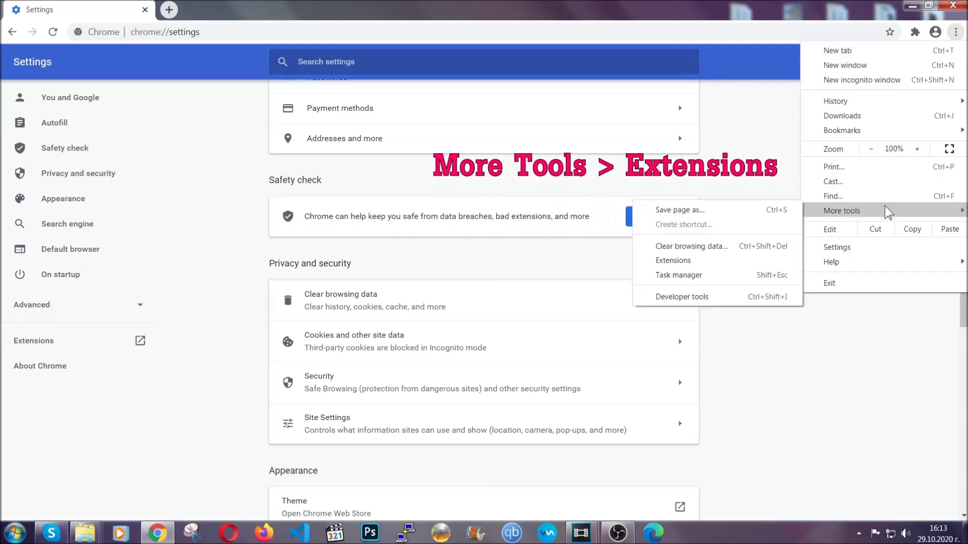
pyautogui.click(700, 266)
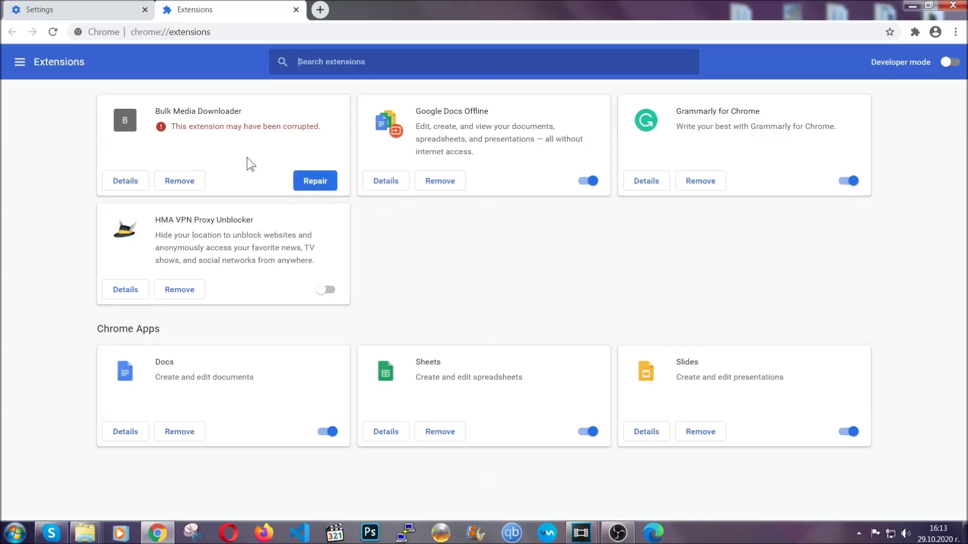
pyautogui.click(188, 182)
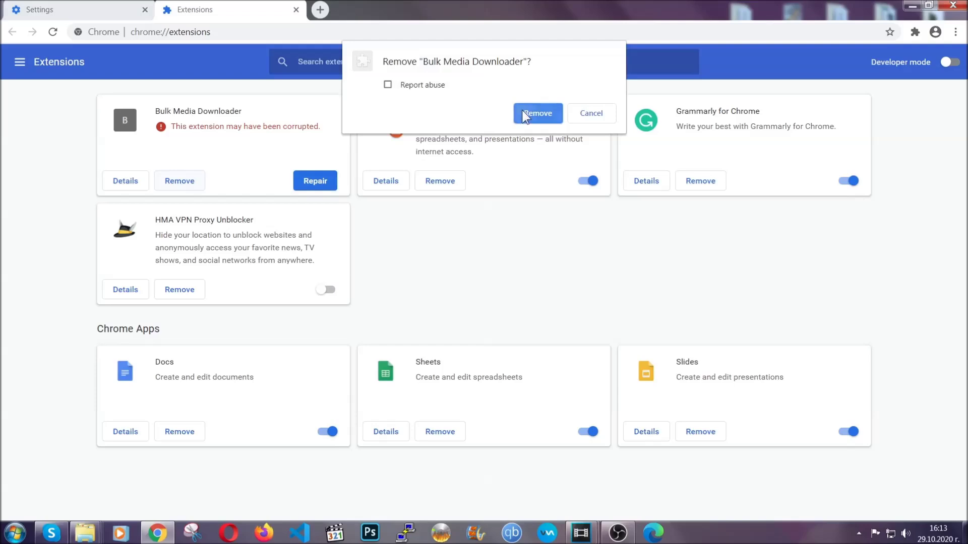
pyautogui.click(523, 112)
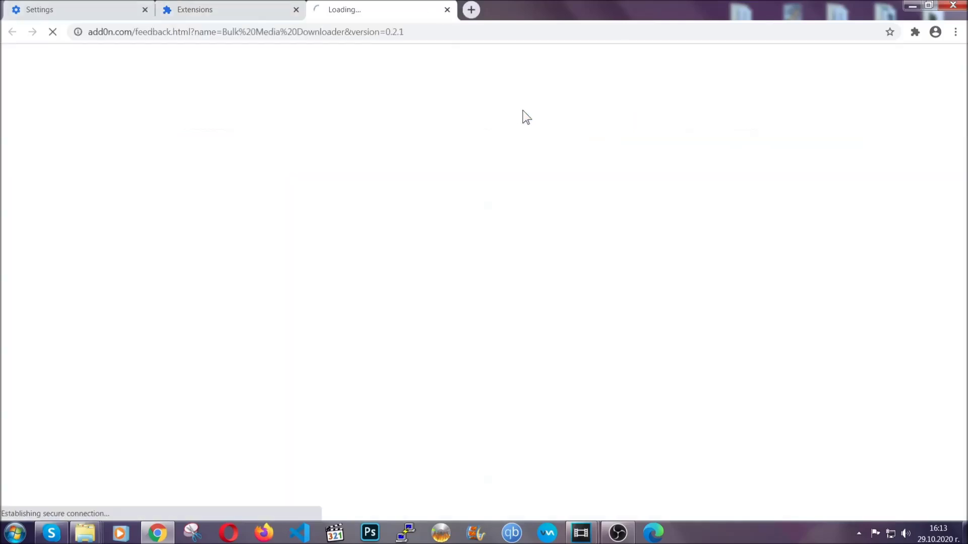
pyautogui.click(246, 11)
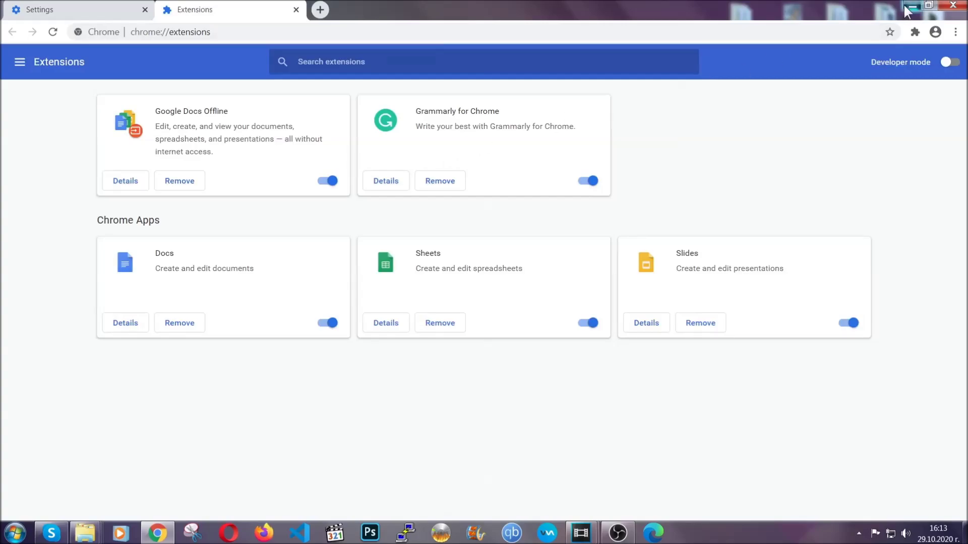
pyautogui.click(909, 7)
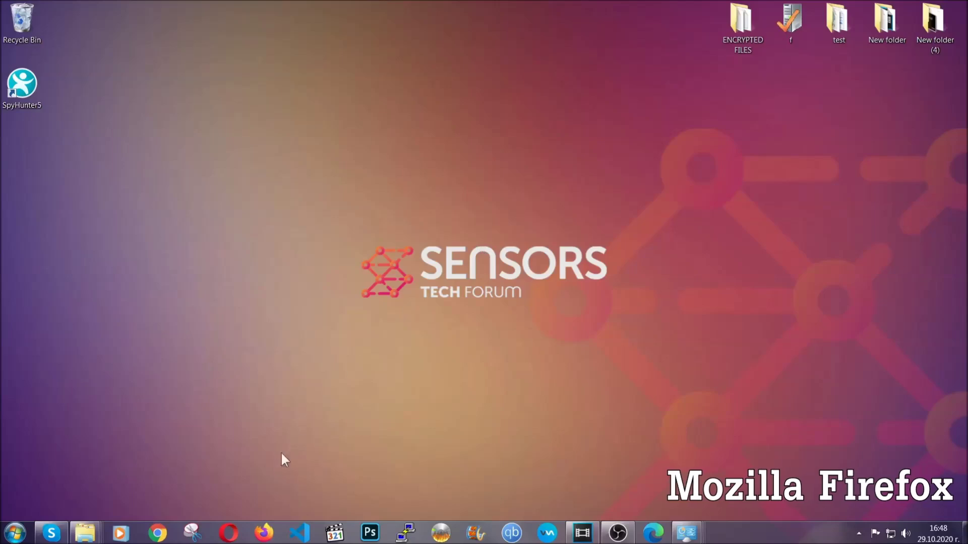
# Step: Switch to Mozilla Firefox and open the about:support troubleshooting page
pyautogui.click(263, 533)
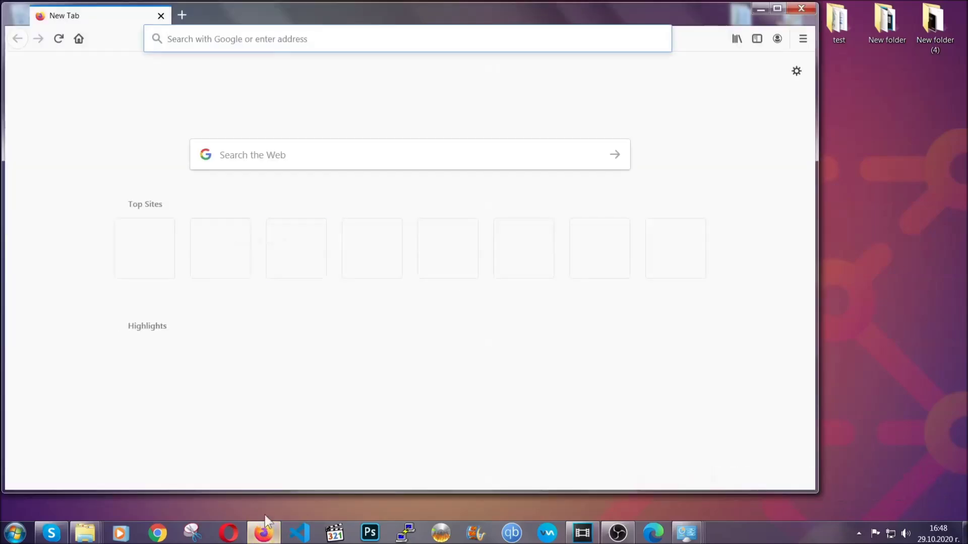
pyautogui.click(266, 39)
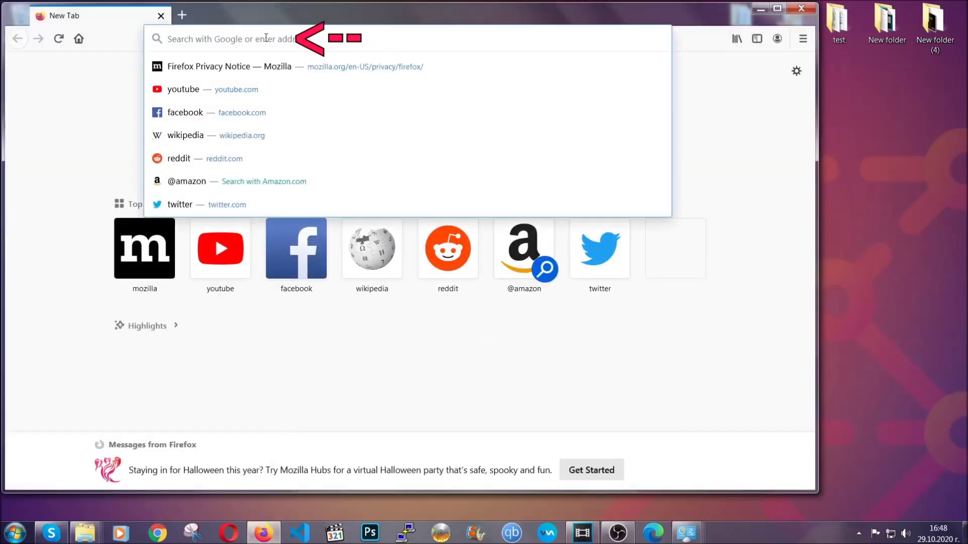
pyautogui.write('about:support')
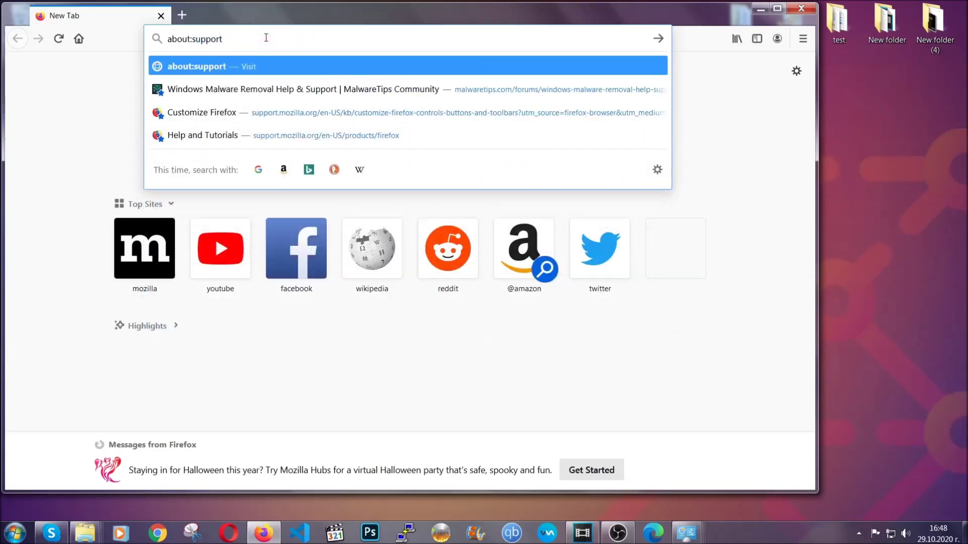
pyautogui.press('Return')
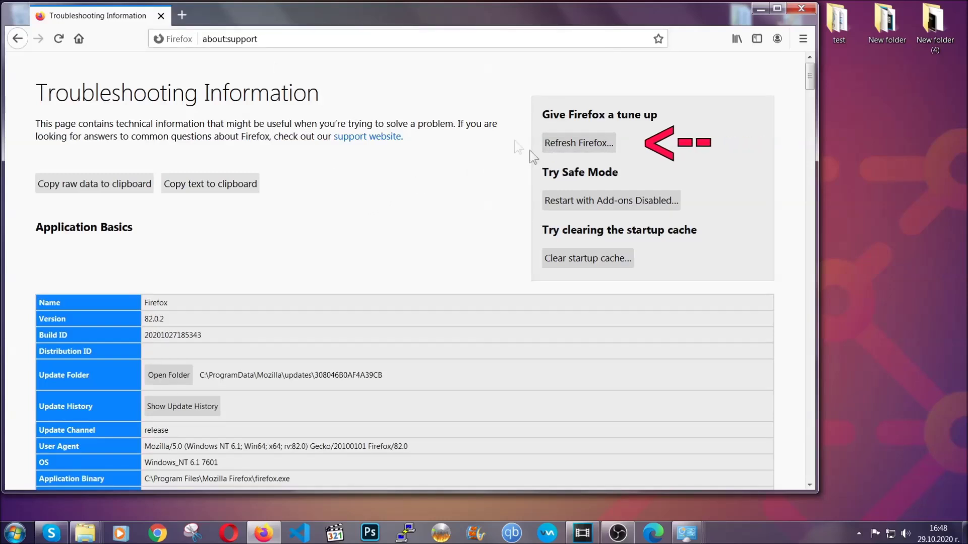
# Step: Refresh Firefox to its default settings, finish the import wizard, and minimize the browser
pyautogui.click(573, 146)
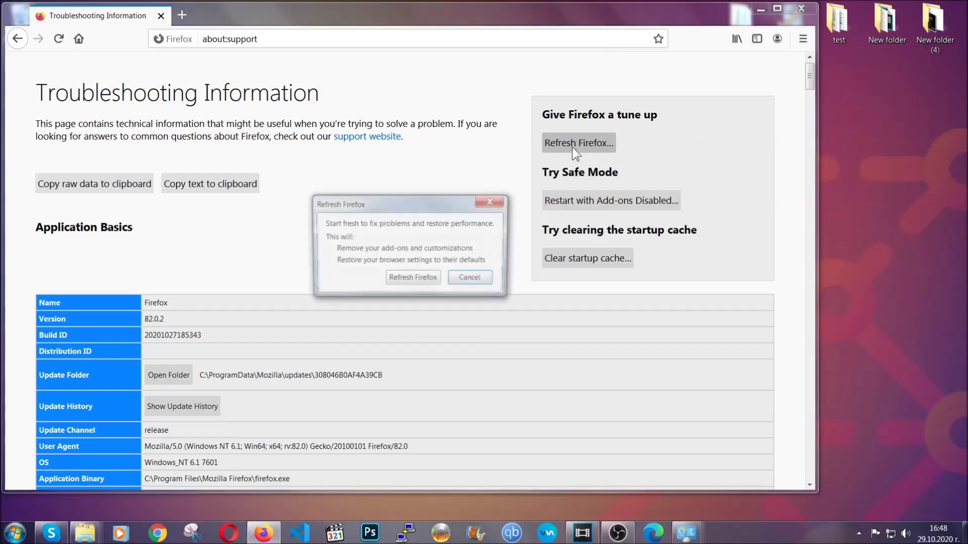
pyautogui.click(412, 280)
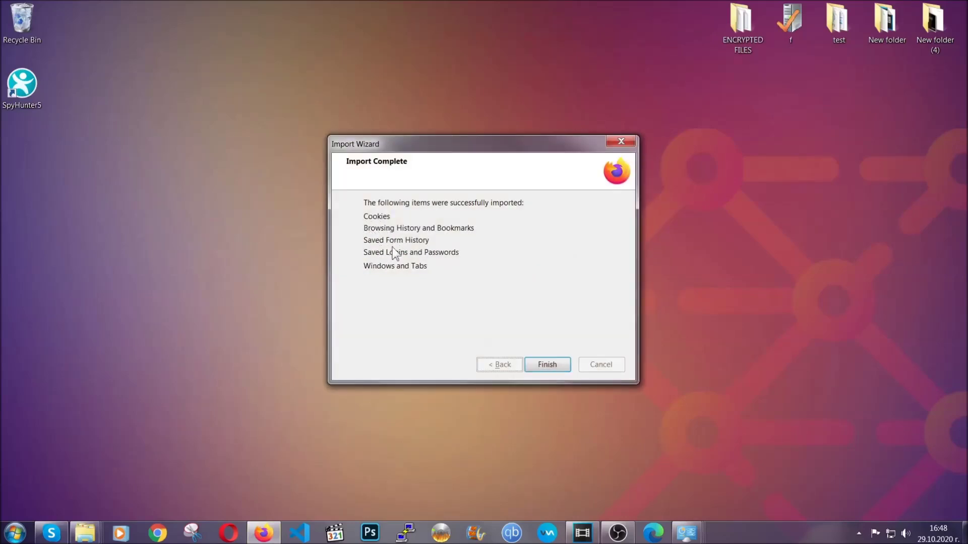
pyautogui.click(544, 366)
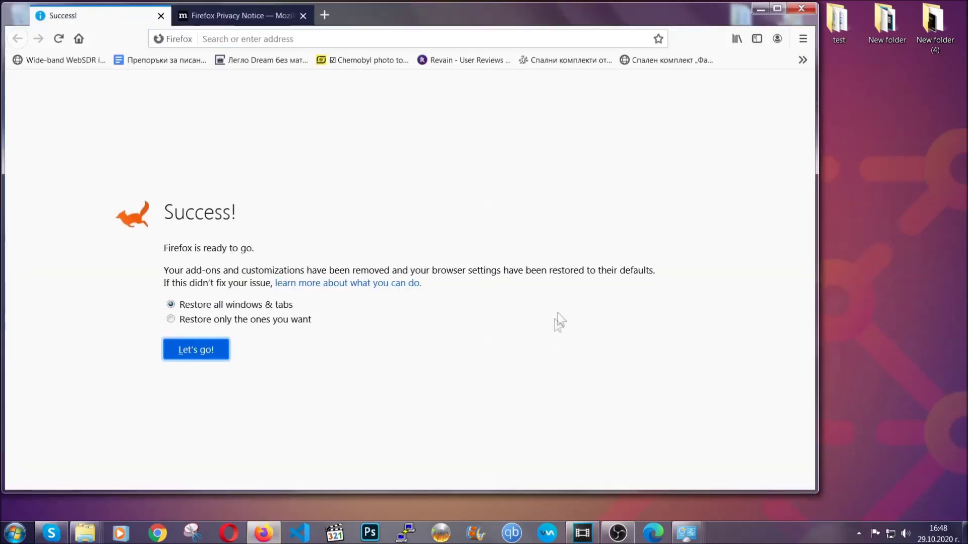
pyautogui.click(760, 9)
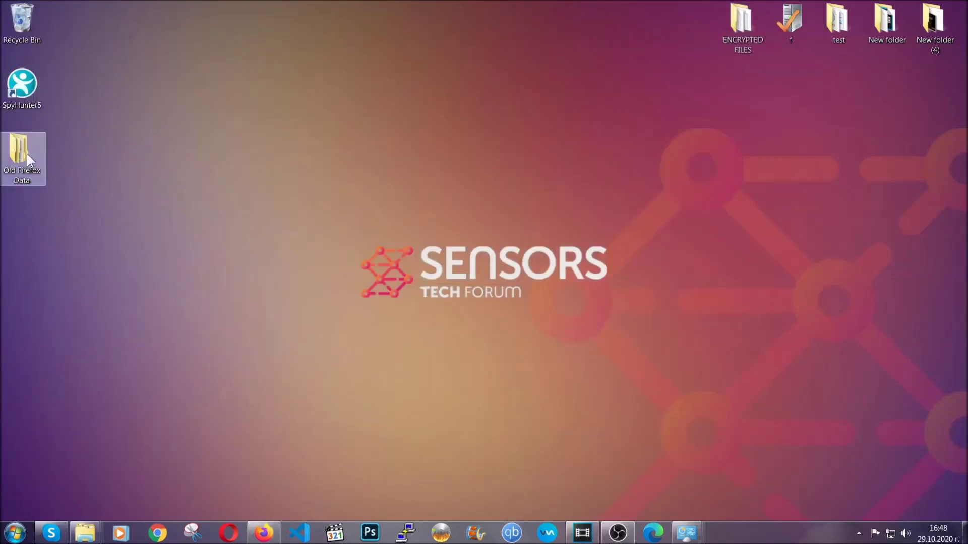
pyautogui.moveTo(7, 174)
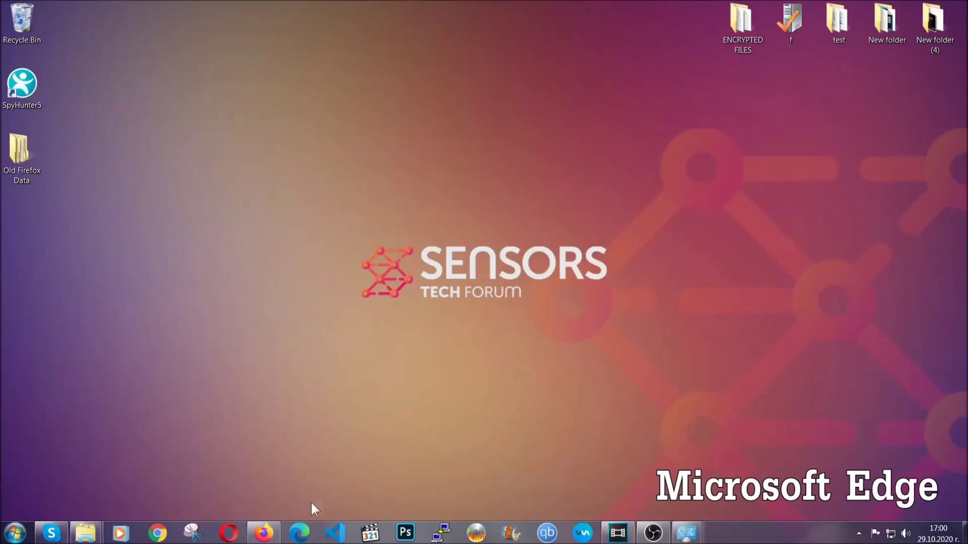
# Step: Switch to Microsoft Edge and open the edge://settings/clearBrowserData page
pyautogui.click(299, 532)
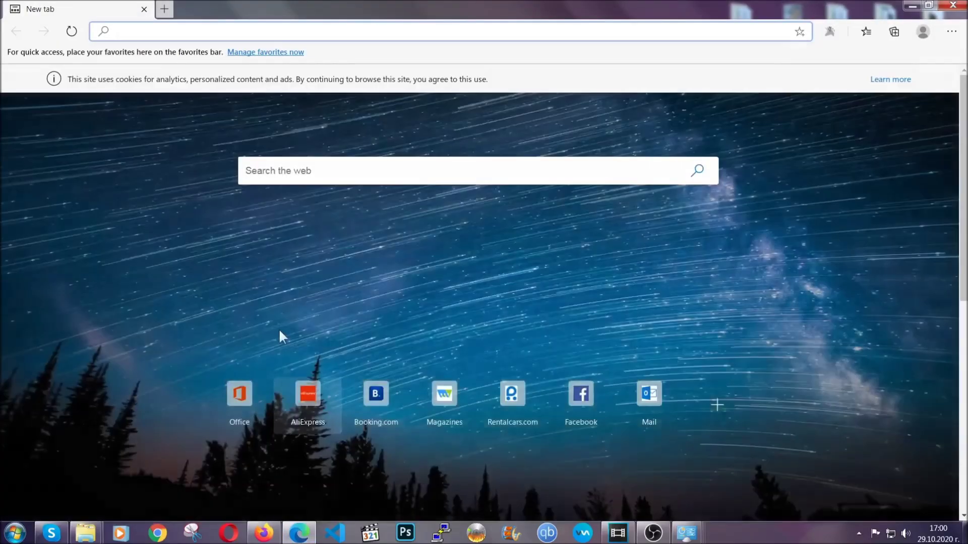
pyautogui.write('ed')
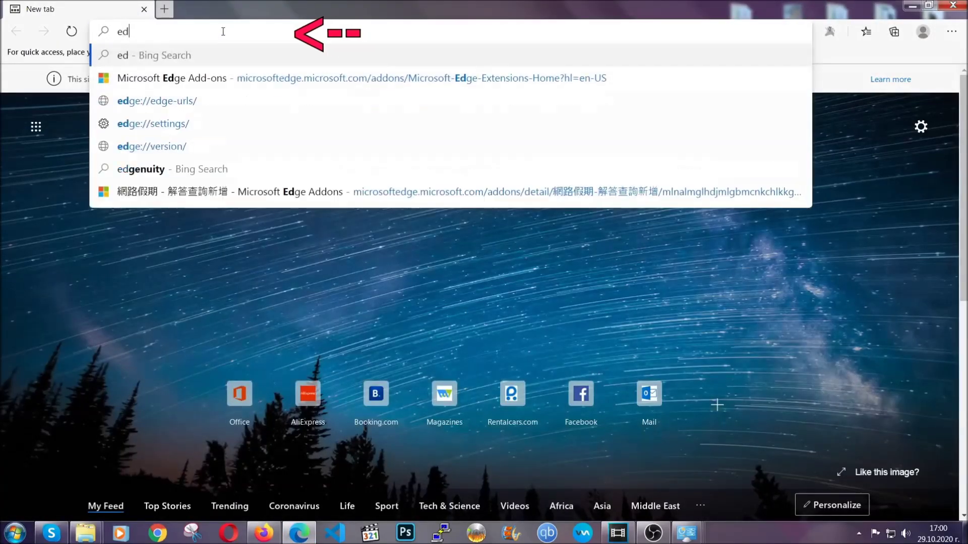
pyautogui.write('ge://')
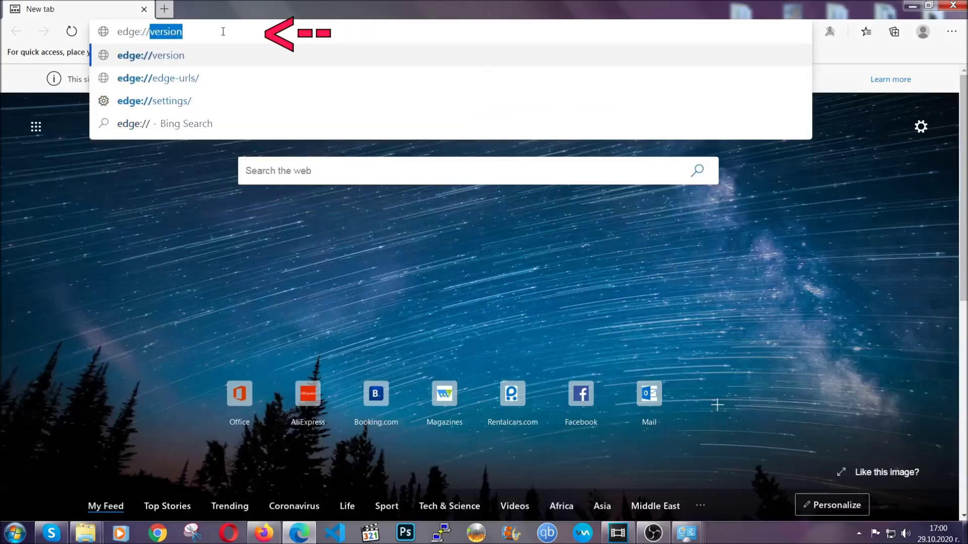
pyautogui.write('settings')
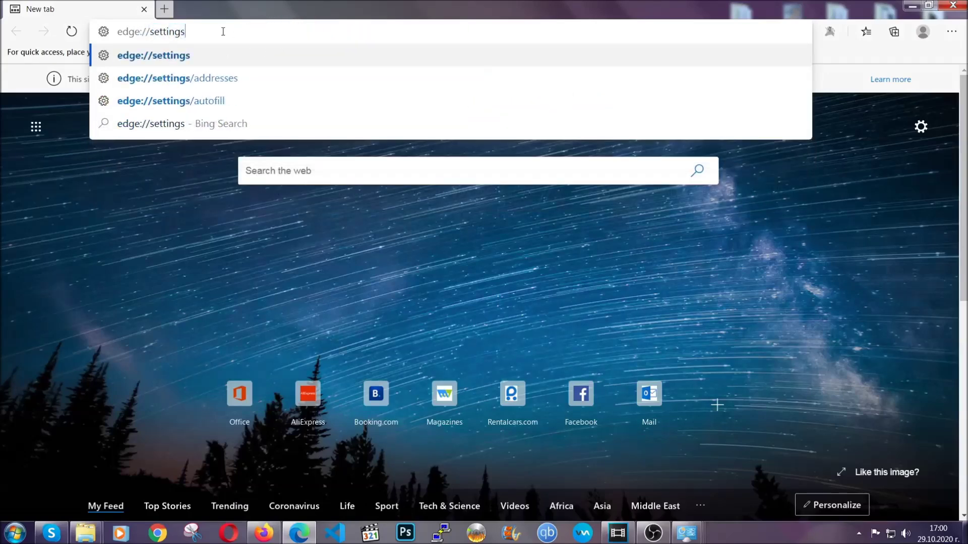
pyautogui.write('/clear')
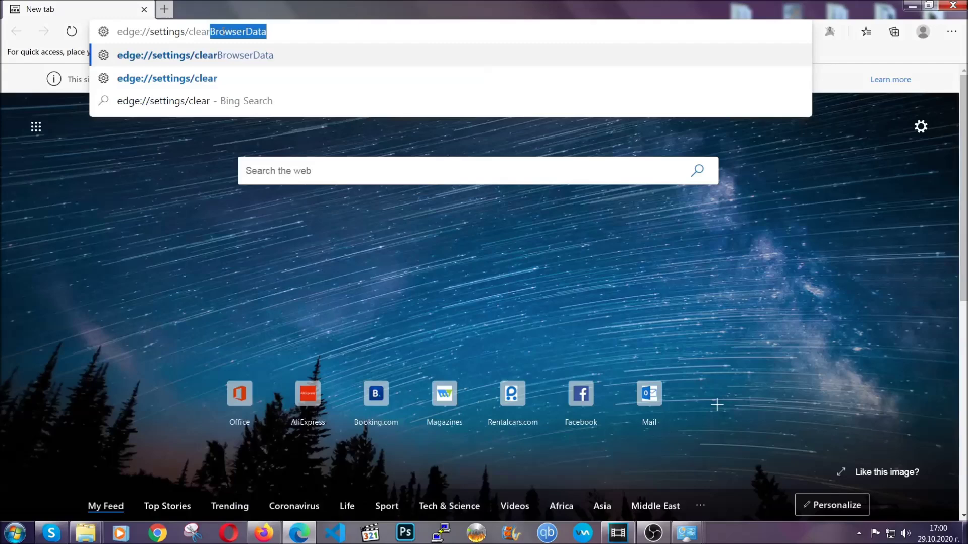
pyautogui.write('BrowserData')
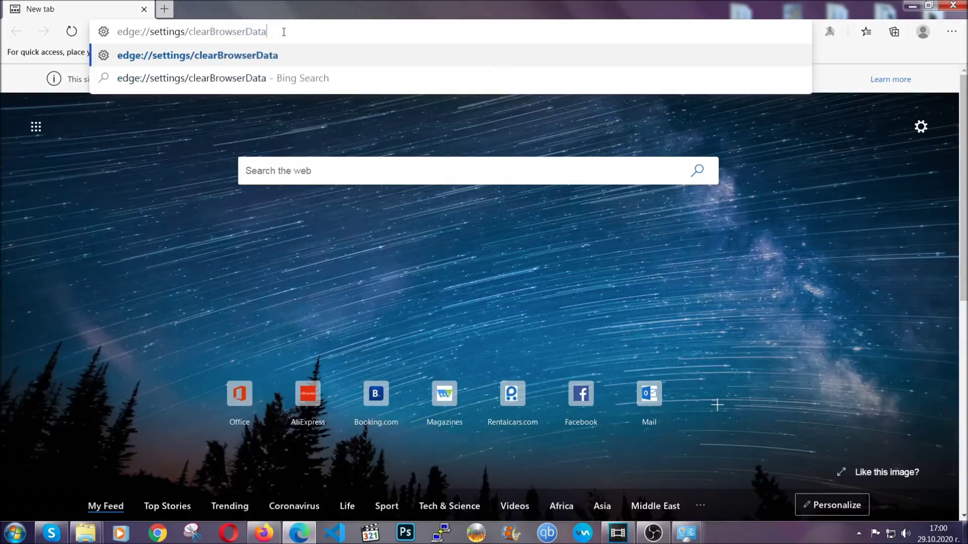
pyautogui.press('Return')
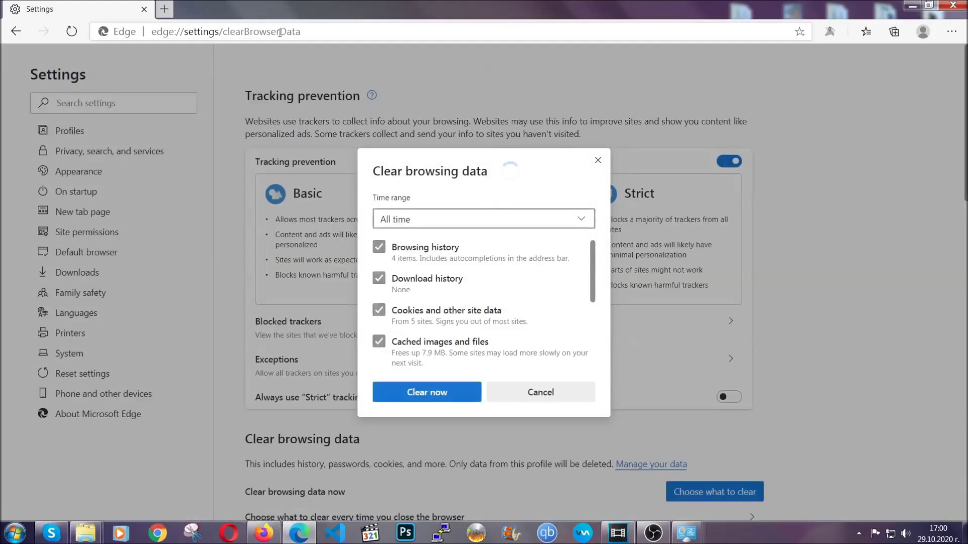
# Step: Clear Edge's browsing data for the All time range, leaving Passwords unselected
pyautogui.click(400, 224)
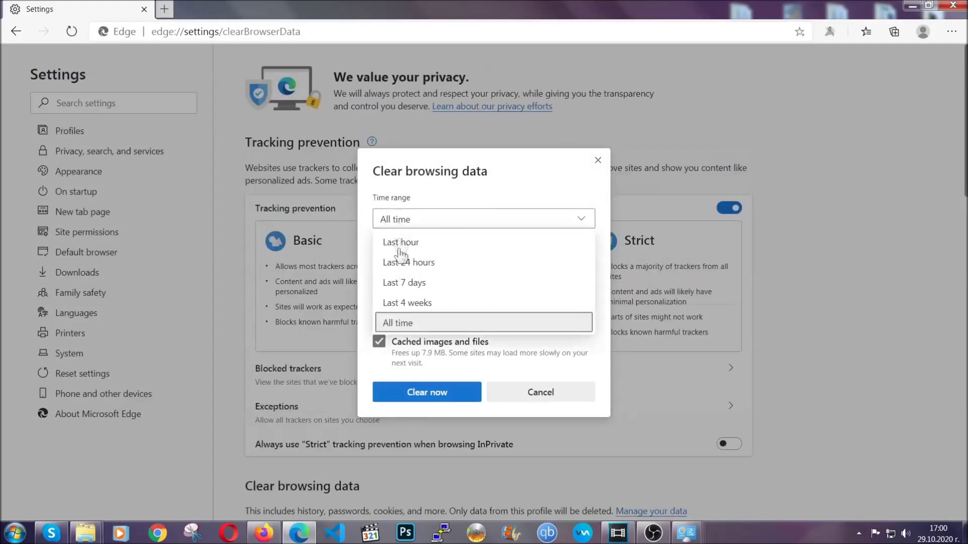
pyautogui.click(396, 325)
pyautogui.scroll(-2, 399, 329)
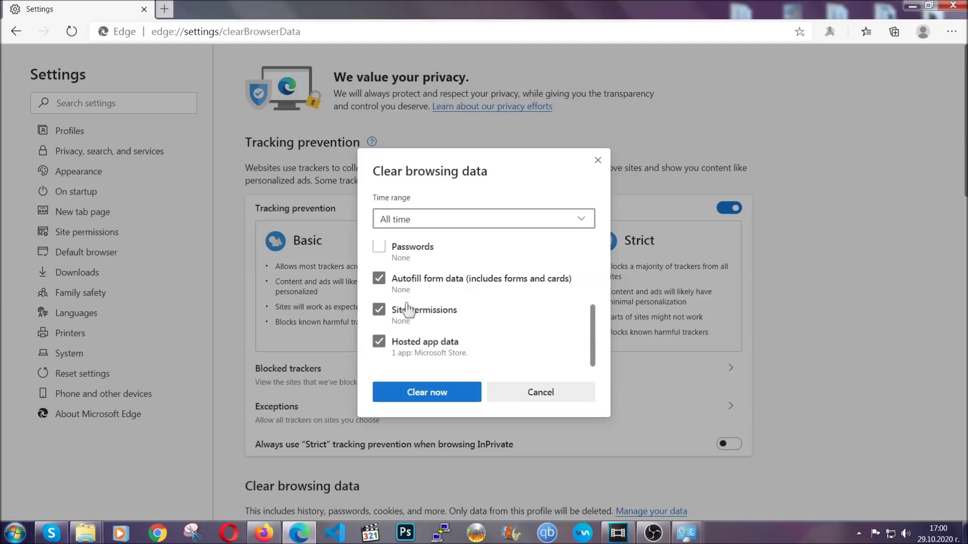
pyautogui.click(421, 396)
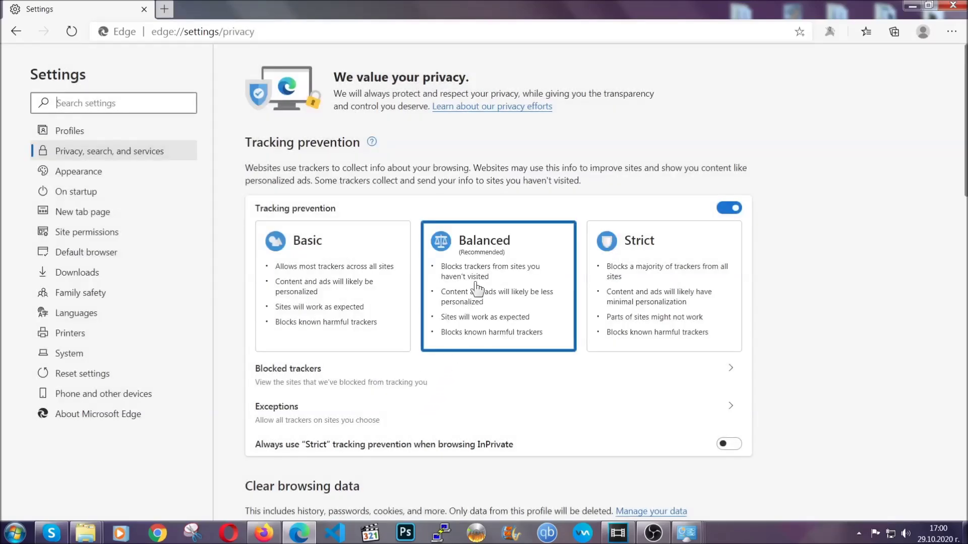
# Step: Remove the 網路假期 - 解答查詢新增 extension from Edge and close the browser
pyautogui.click(951, 31)
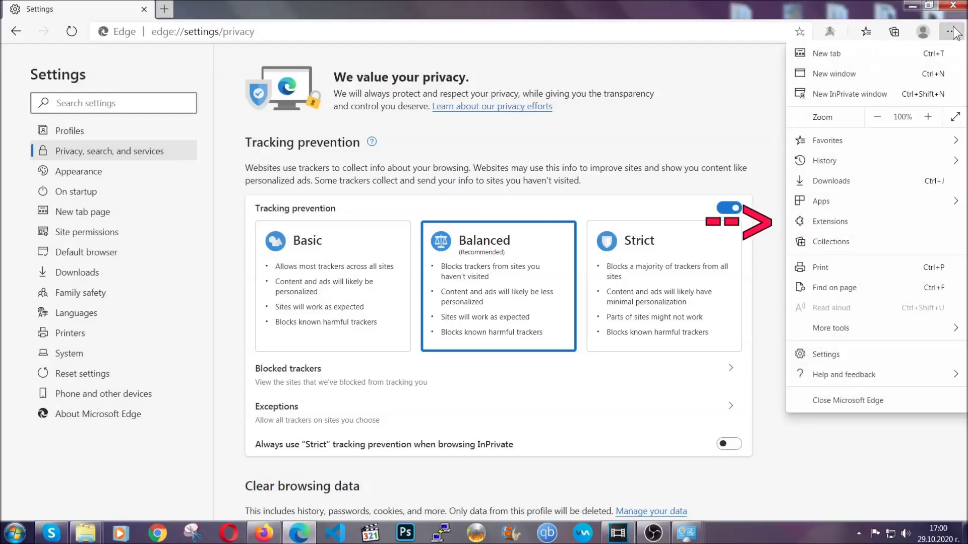
pyautogui.click(882, 215)
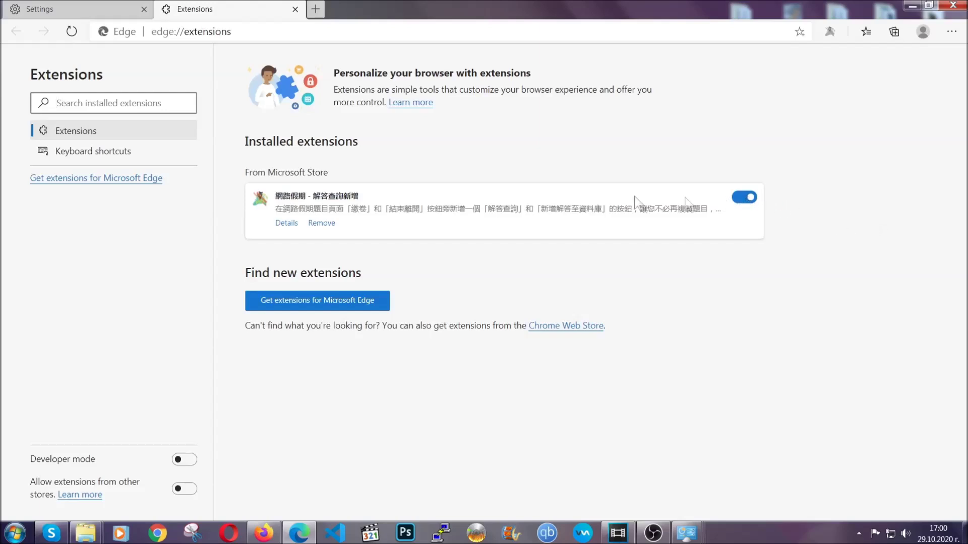
pyautogui.click(318, 225)
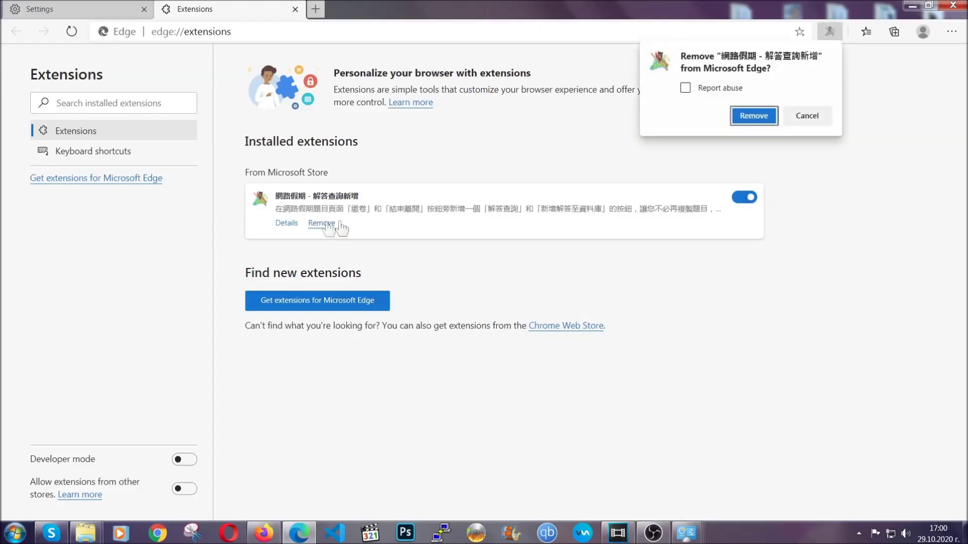
pyautogui.click(752, 115)
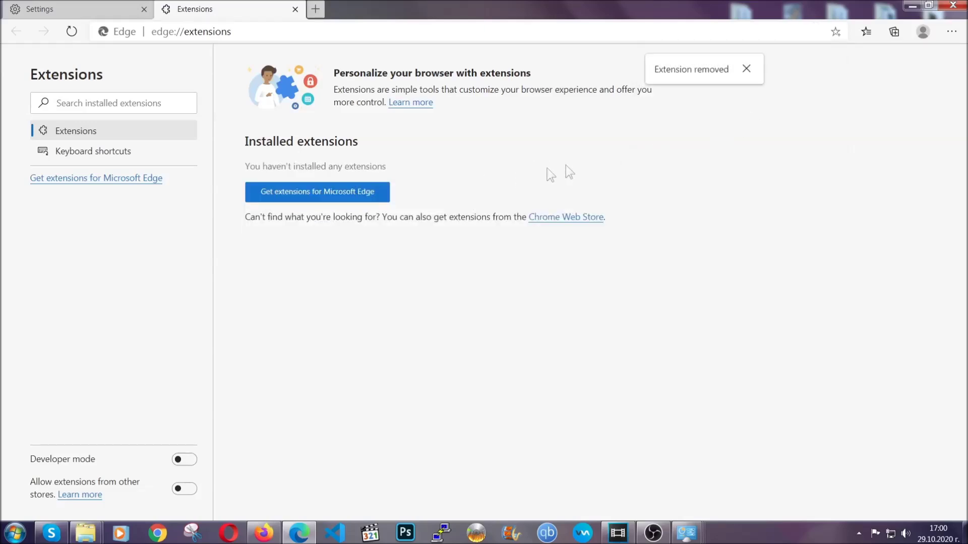
pyautogui.click(961, 7)
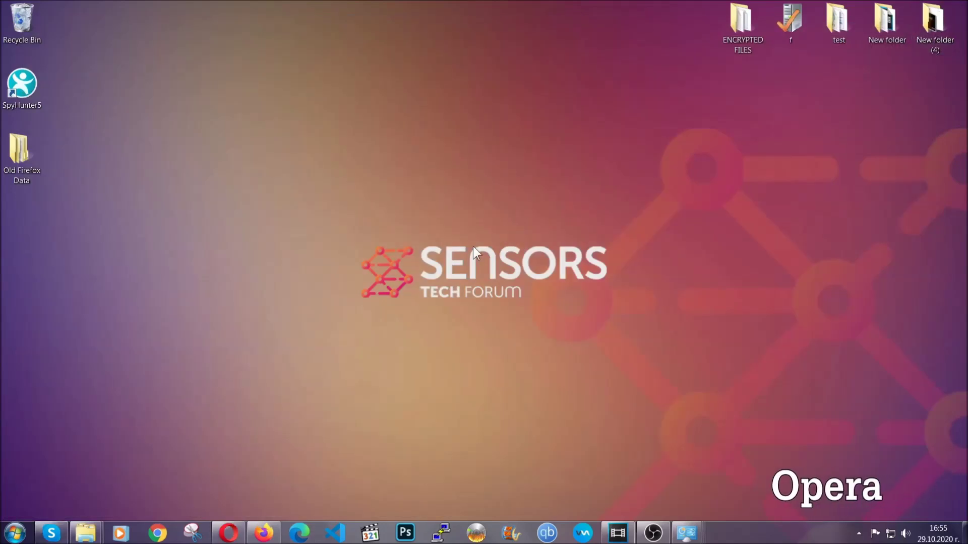
# Step: Switch to Opera and open the opera://settings/clearBrowserData page
pyautogui.click(237, 529)
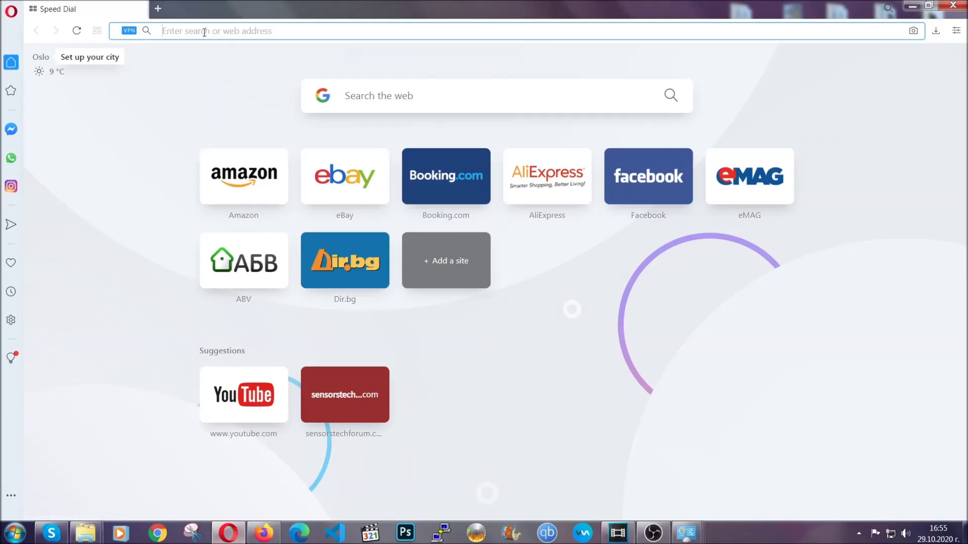
pyautogui.write('opera:')
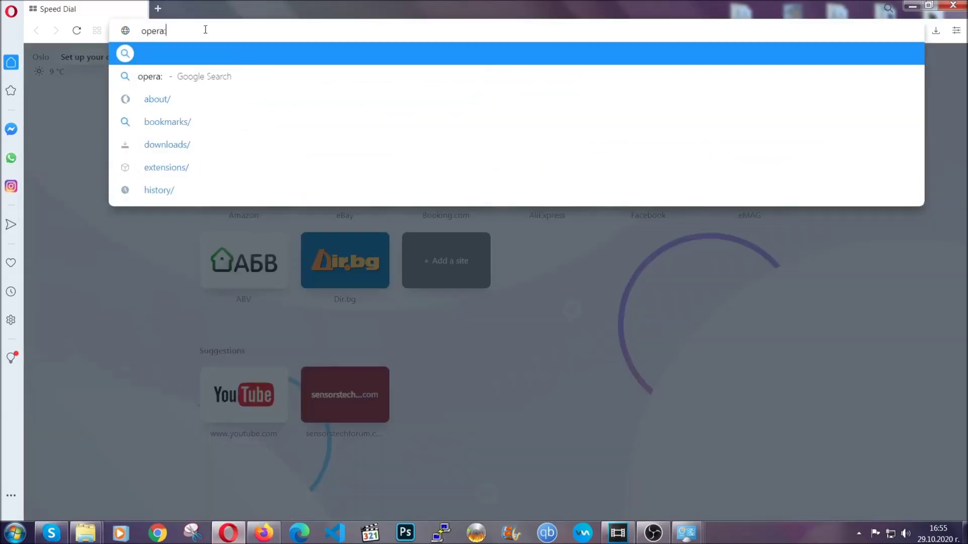
pyautogui.write('//setting')
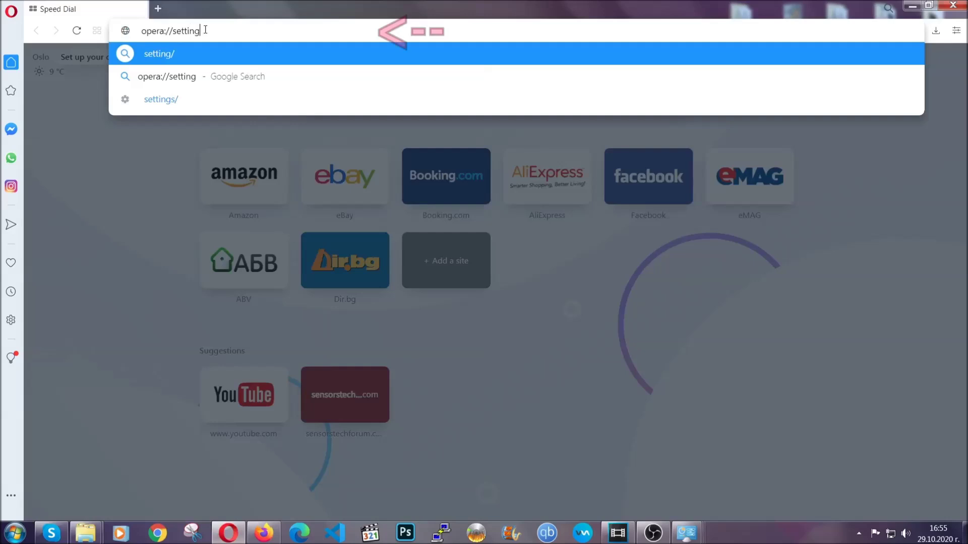
pyautogui.write('s/clearBrr')
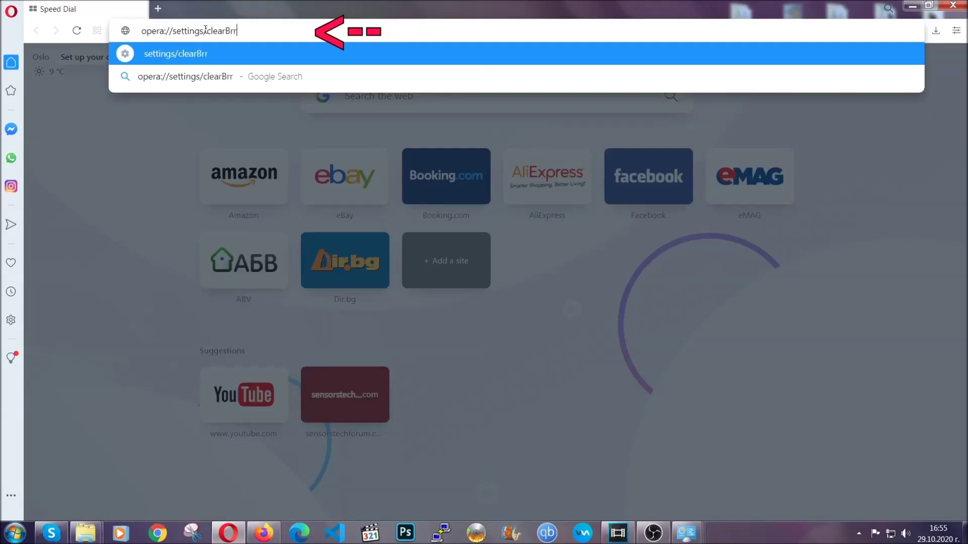
pyautogui.press('BackSpace')
pyautogui.write('owserDa')
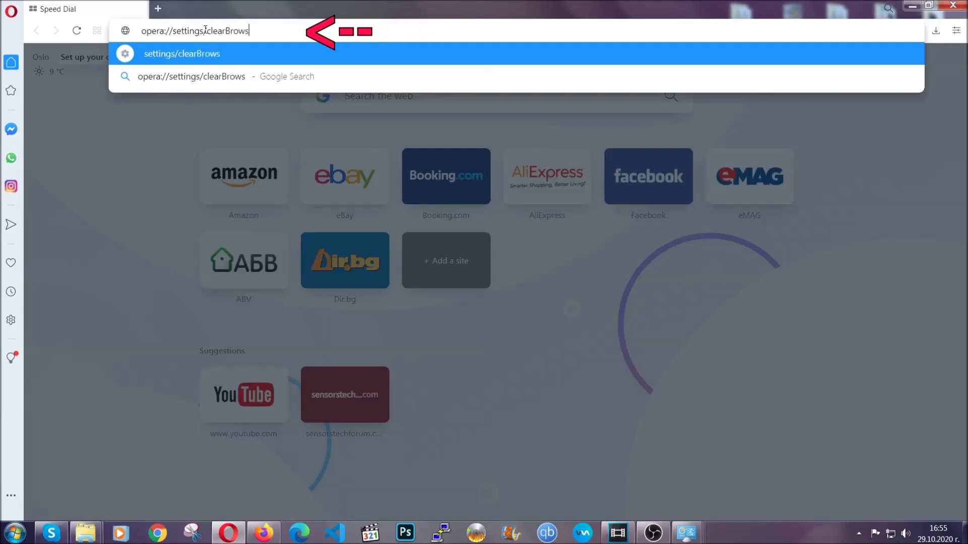
pyautogui.write('ta')
pyautogui.press('Return')
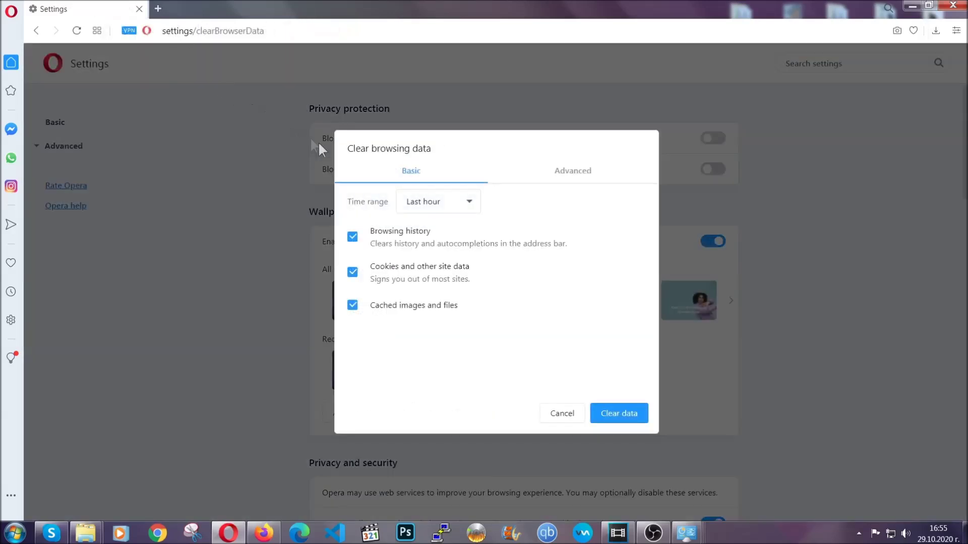
# Step: Change the time range in the advanced clearing options and clear Opera's browsing data, leaving passwords and other sign-in data unselected
pyautogui.click(567, 174)
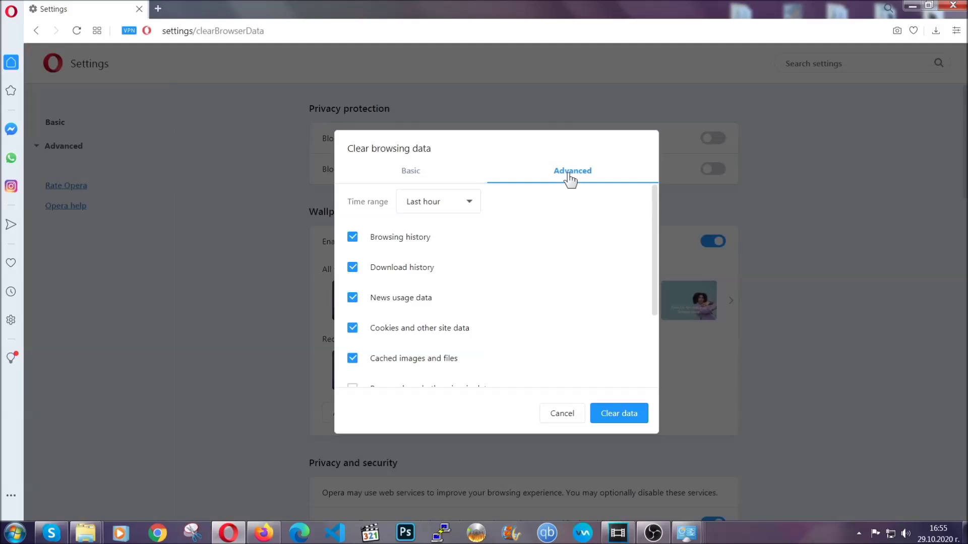
pyautogui.click(473, 203)
pyautogui.click(438, 261)
pyautogui.scroll(-1, 441, 271)
pyautogui.scroll(-2, 442, 271)
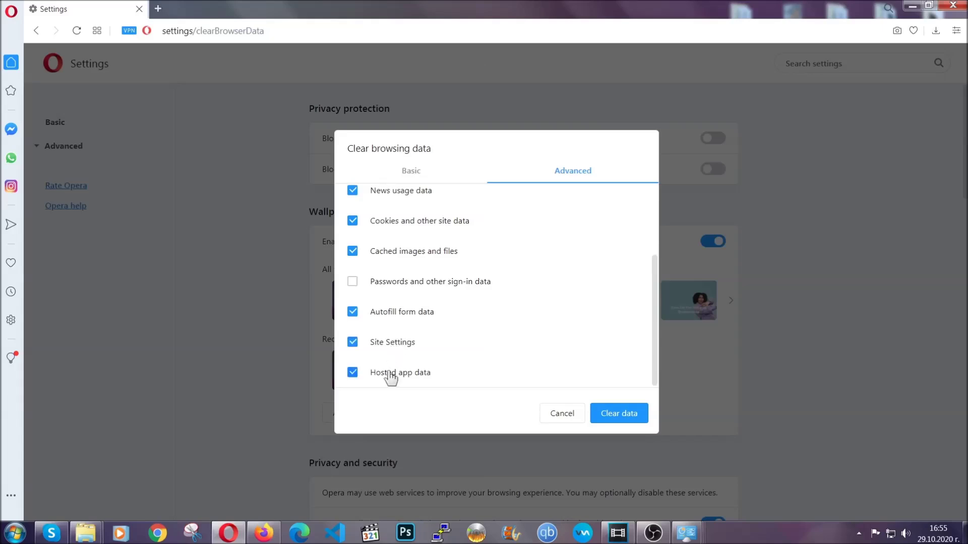
pyautogui.click(618, 416)
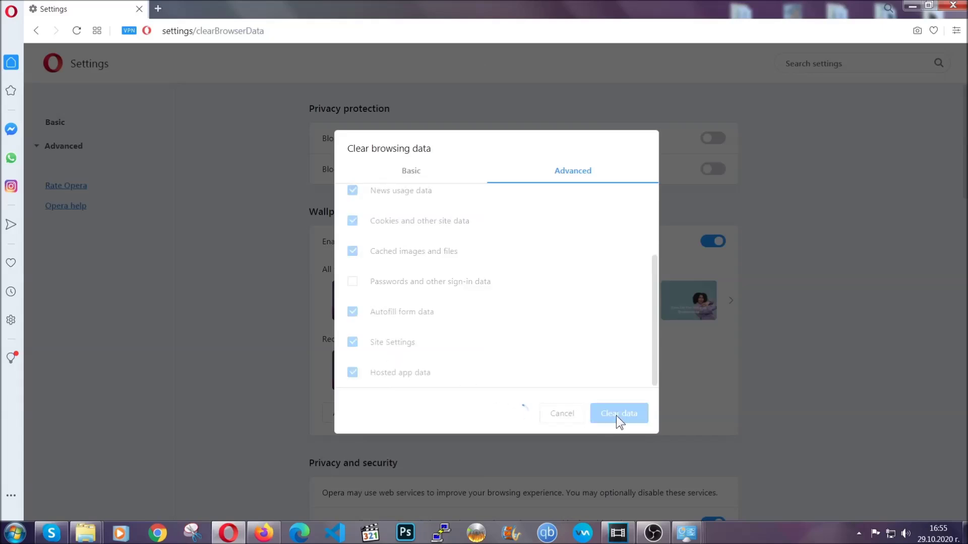